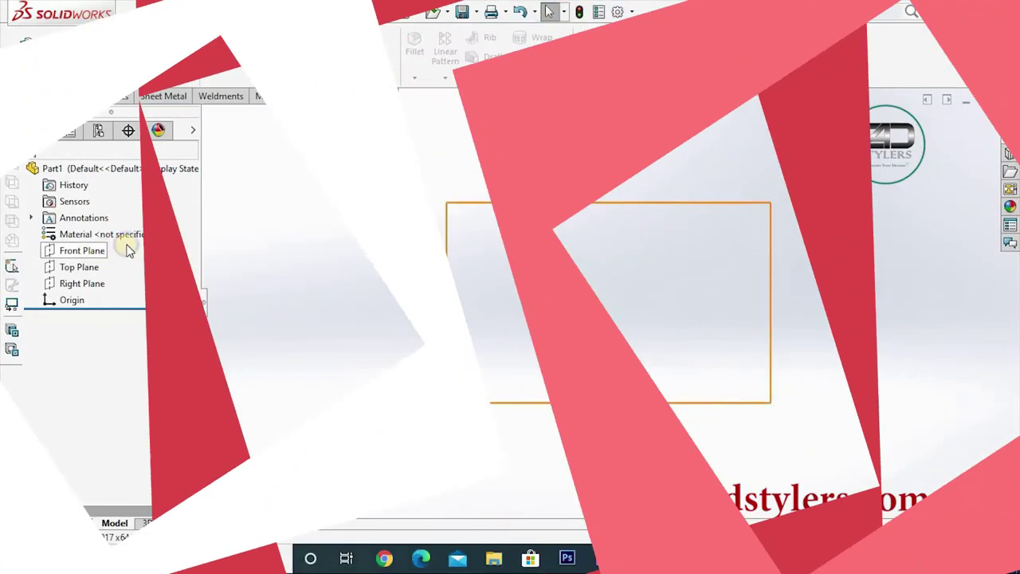
Start a sketch on the Front Plane and draw a center rectangle from the origin
right_click(91, 251)
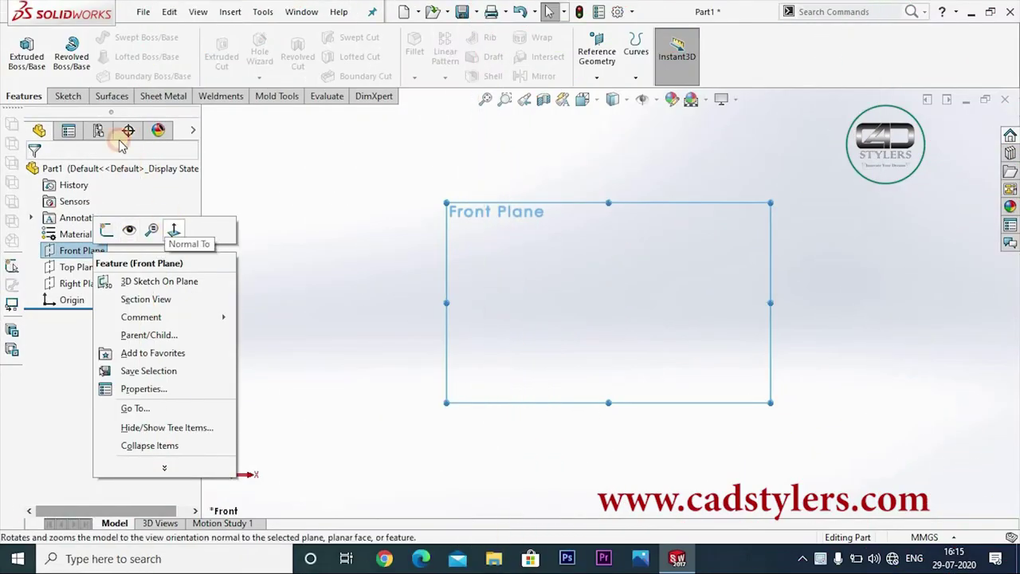
click(68, 96)
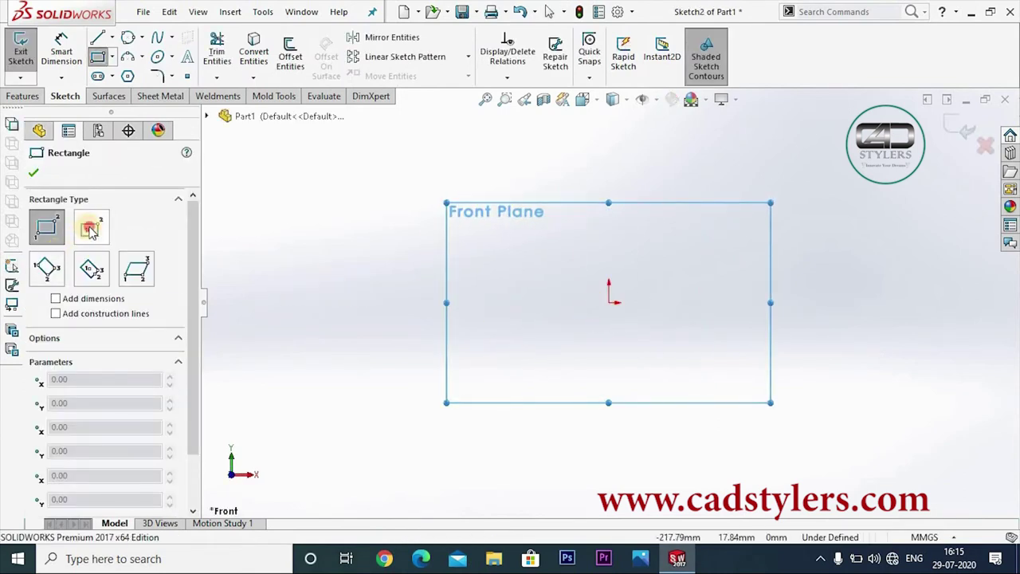
click(90, 230)
click(609, 301)
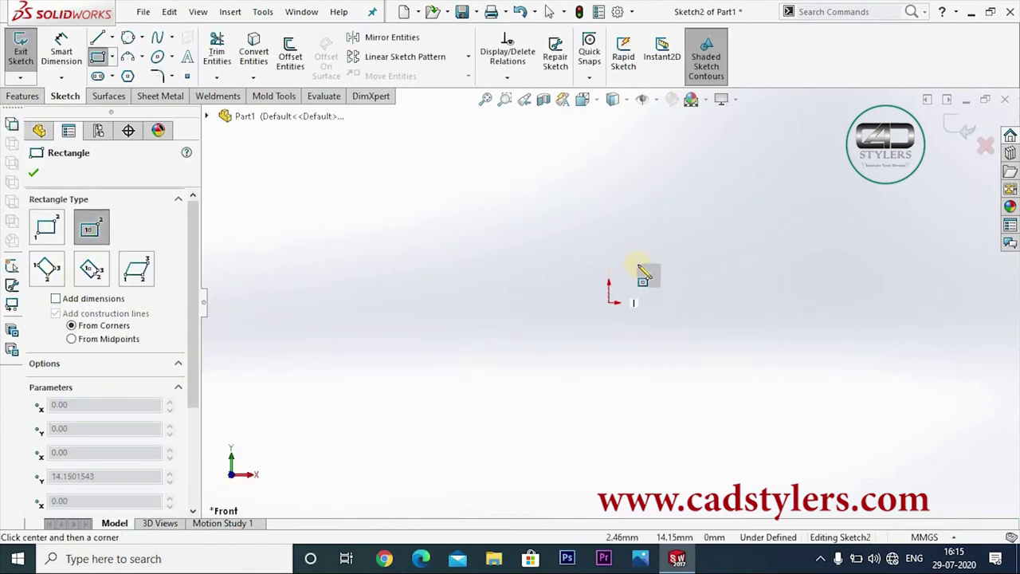
click(689, 250)
right_click(690, 254)
click(695, 260)
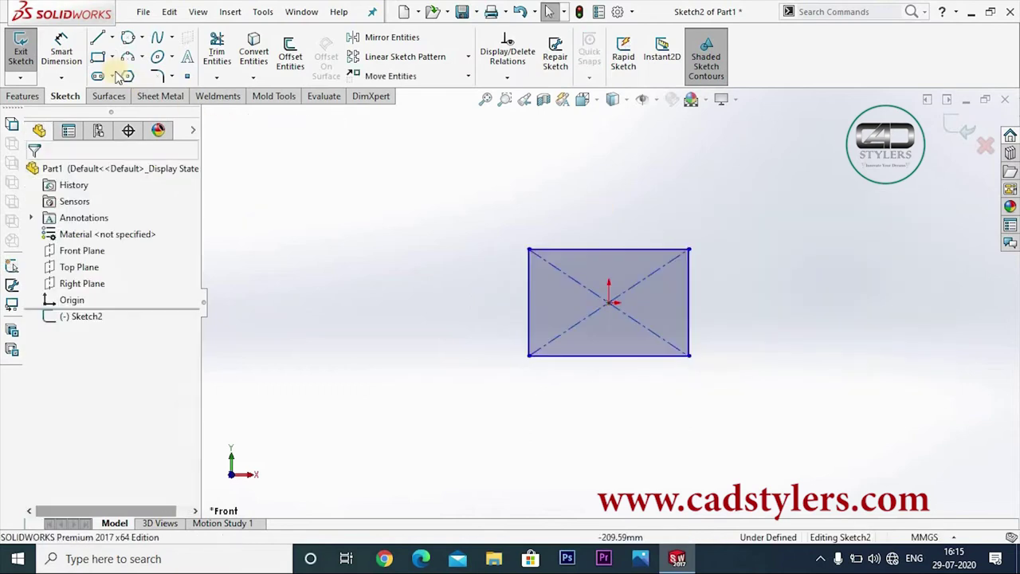
Dimension the rectangle 150 wide by 100 high and exit the sketch
click(562, 355)
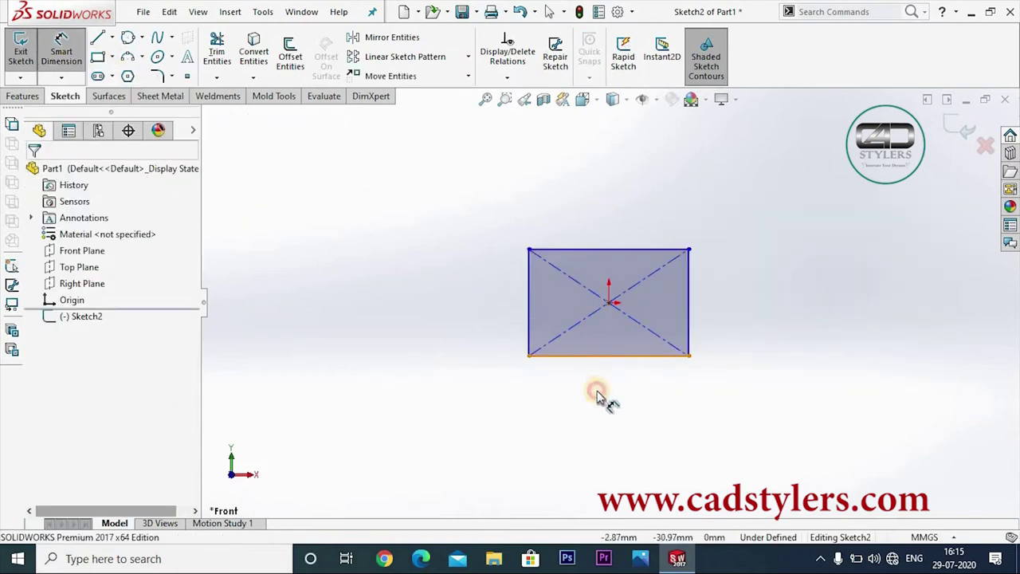
click(599, 391)
text(150)
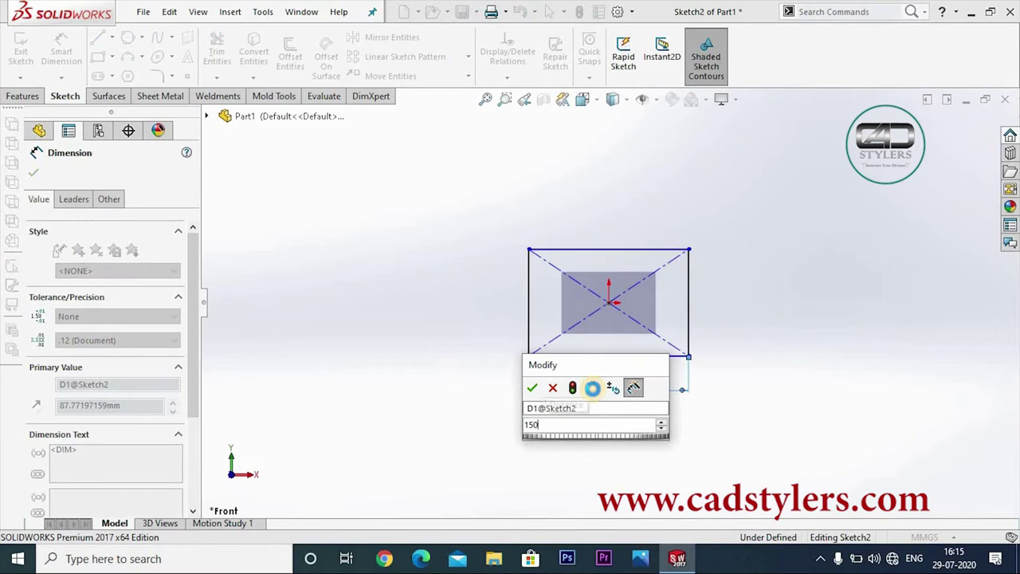
key(Return)
click(717, 311)
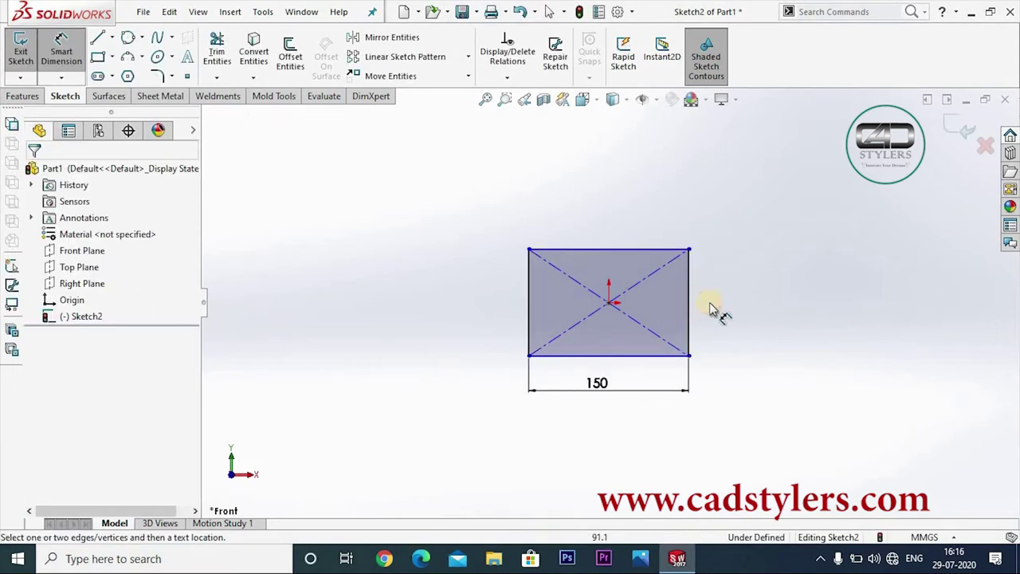
click(689, 303)
click(728, 305)
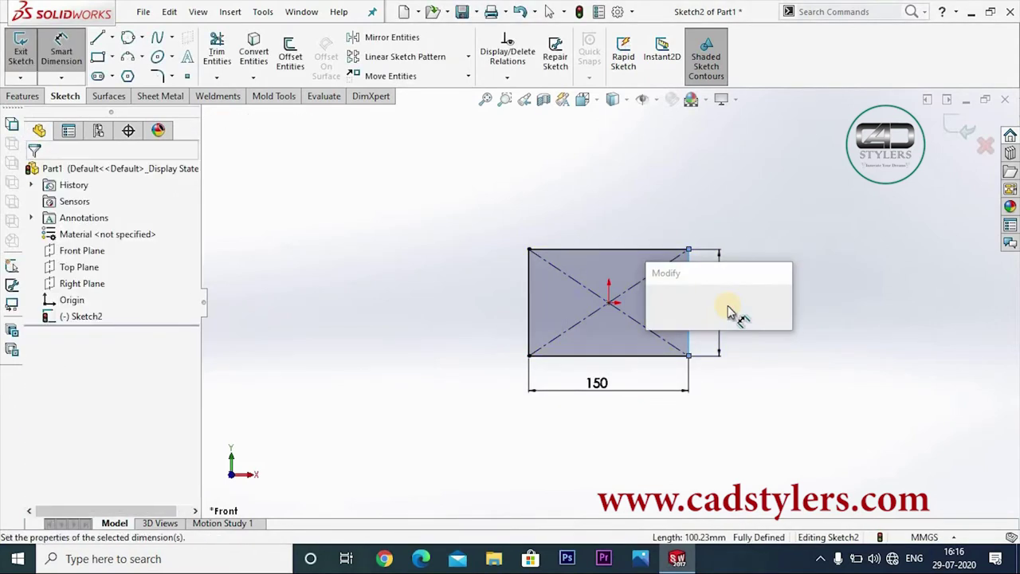
text(100)
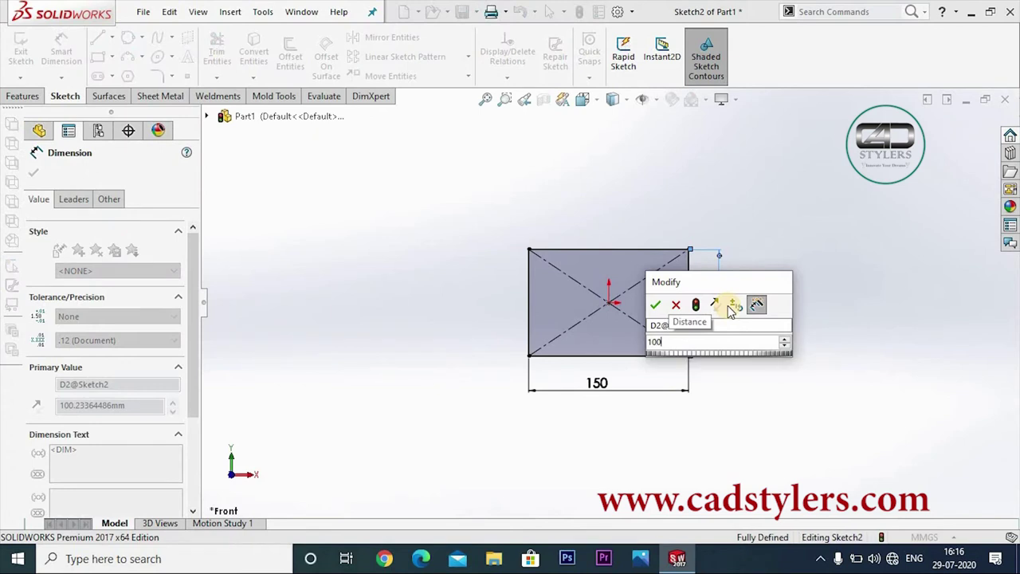
key(Return)
click(960, 130)
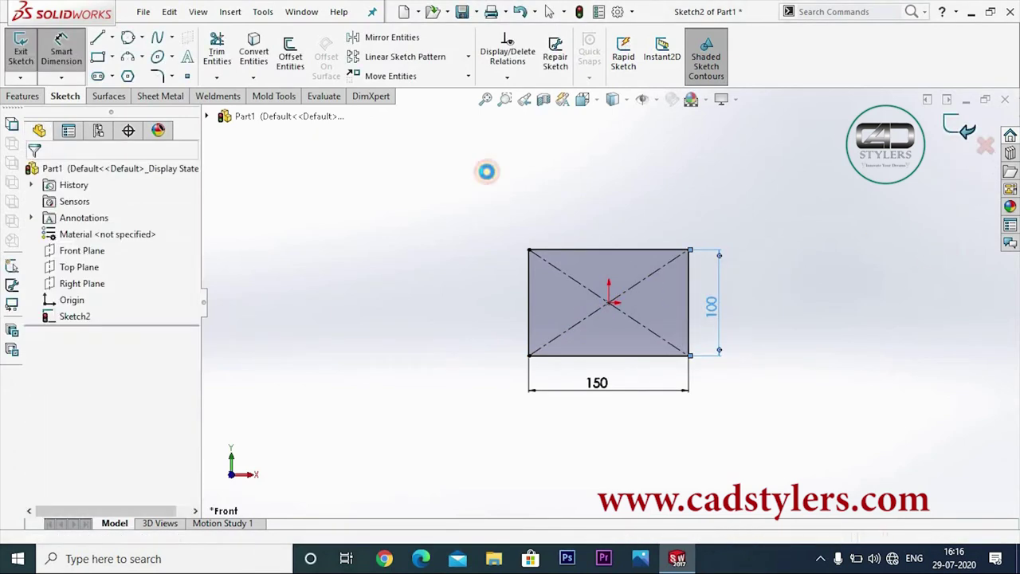
Extrude the rectangle sketch Blind 10 mm into the base plate, Boss-Extrude1
click(23, 97)
click(26, 52)
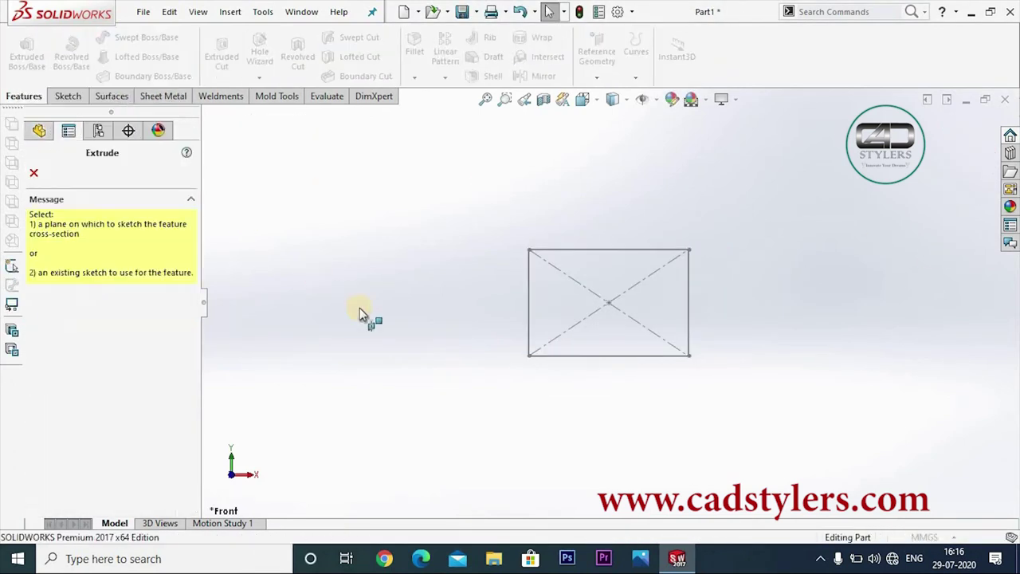
click(533, 328)
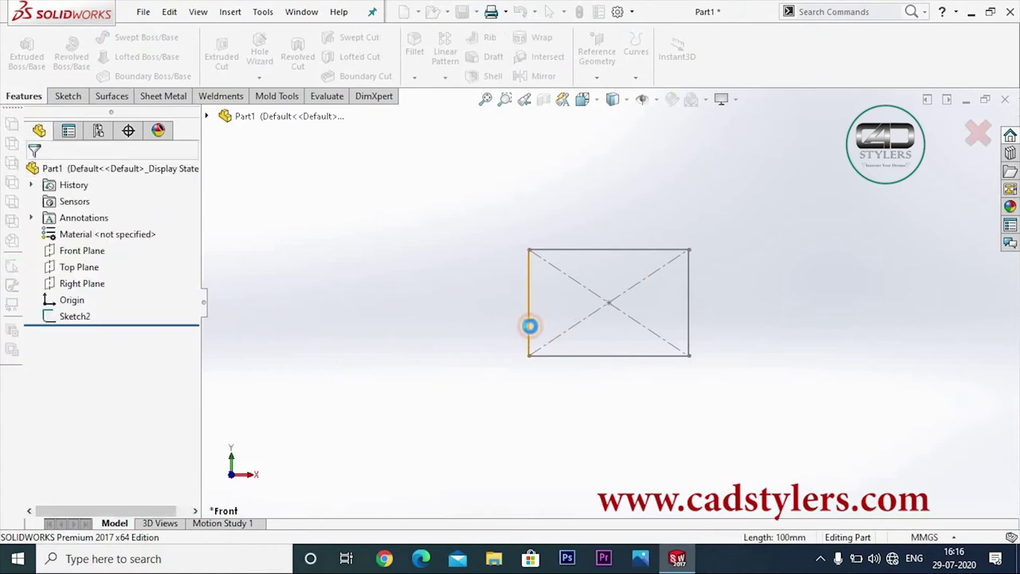
middle_drag(633, 228, 635, 183)
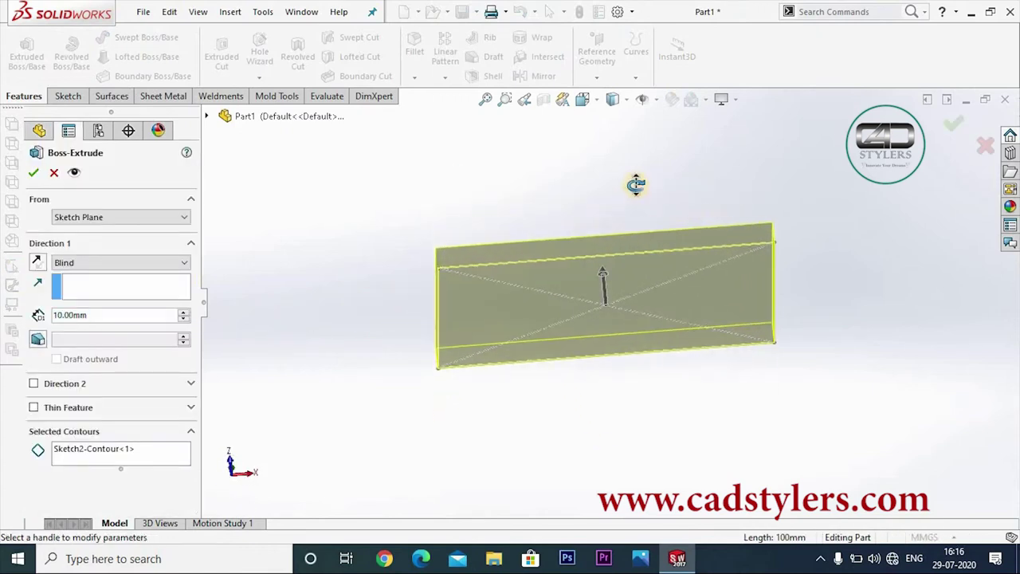
click(33, 172)
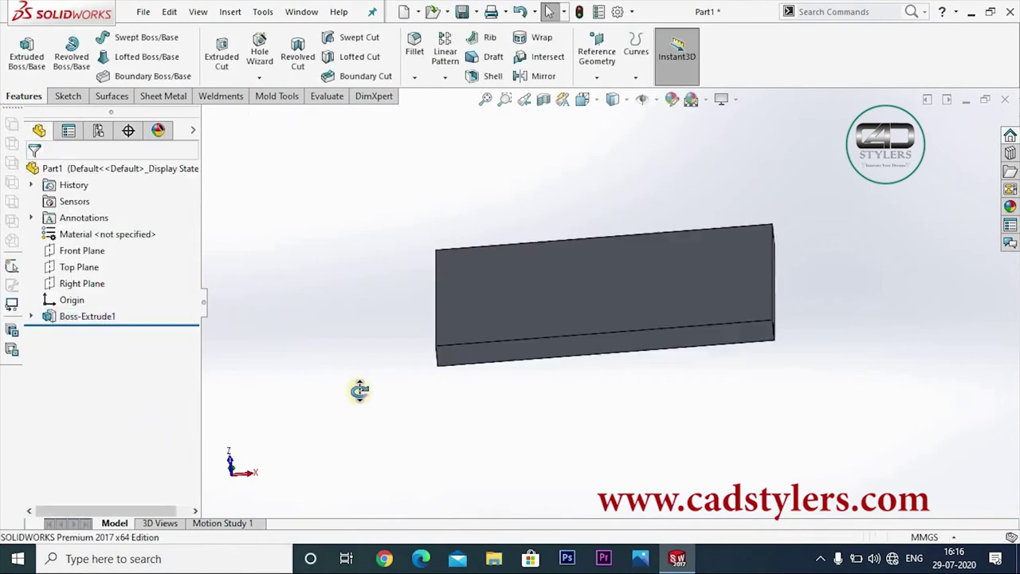
middle_drag(360, 391, 357, 337)
Sketch a full-height corner rectangle along the left edge of the plate's front face
right_click(494, 299)
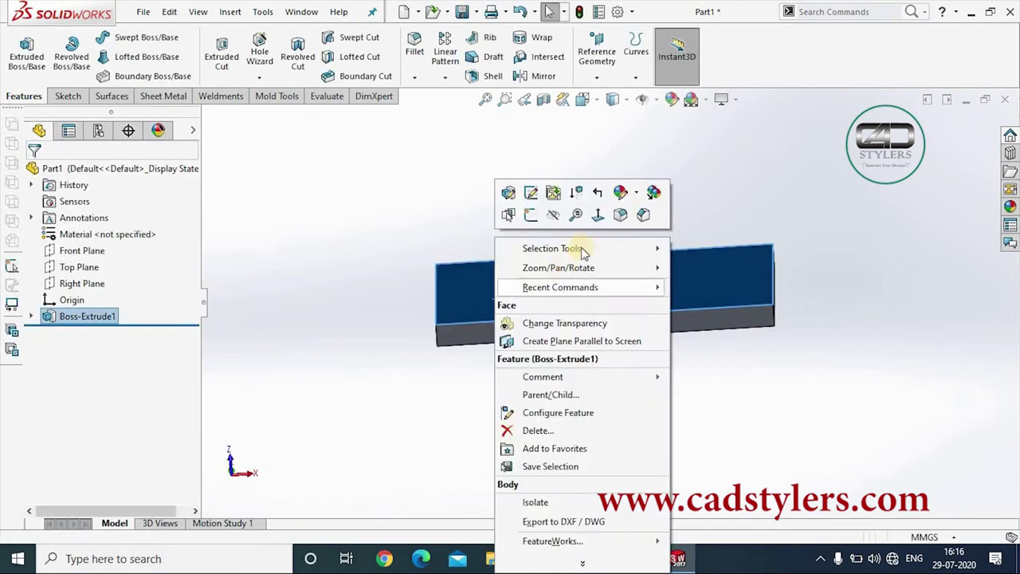
click(596, 217)
right_click(495, 255)
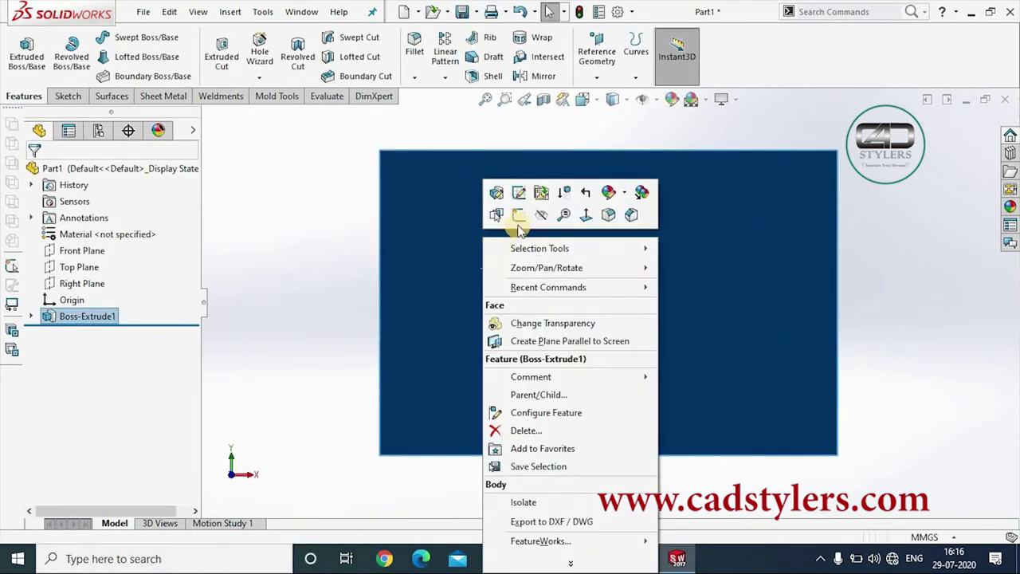
click(518, 215)
click(98, 57)
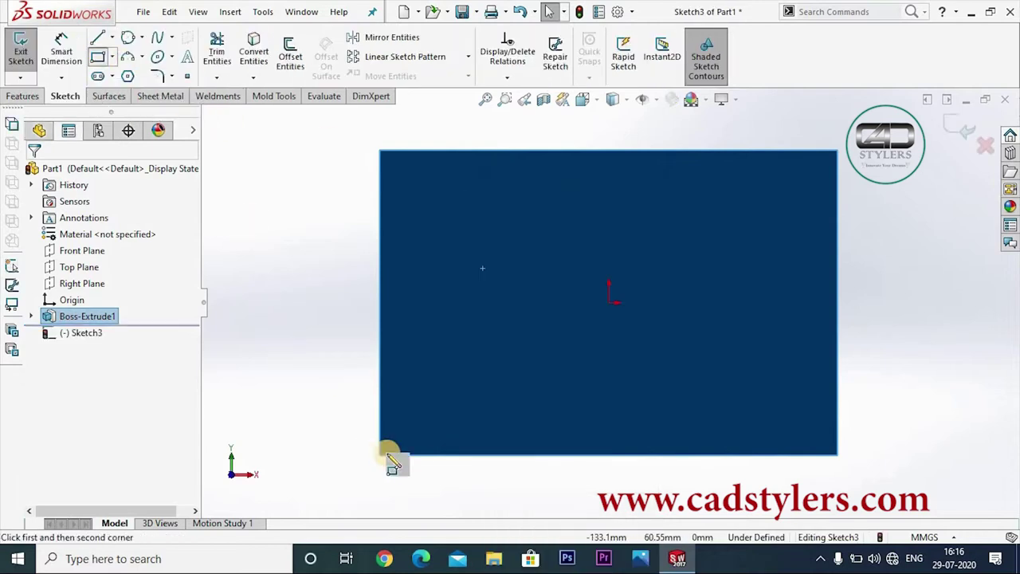
click(380, 455)
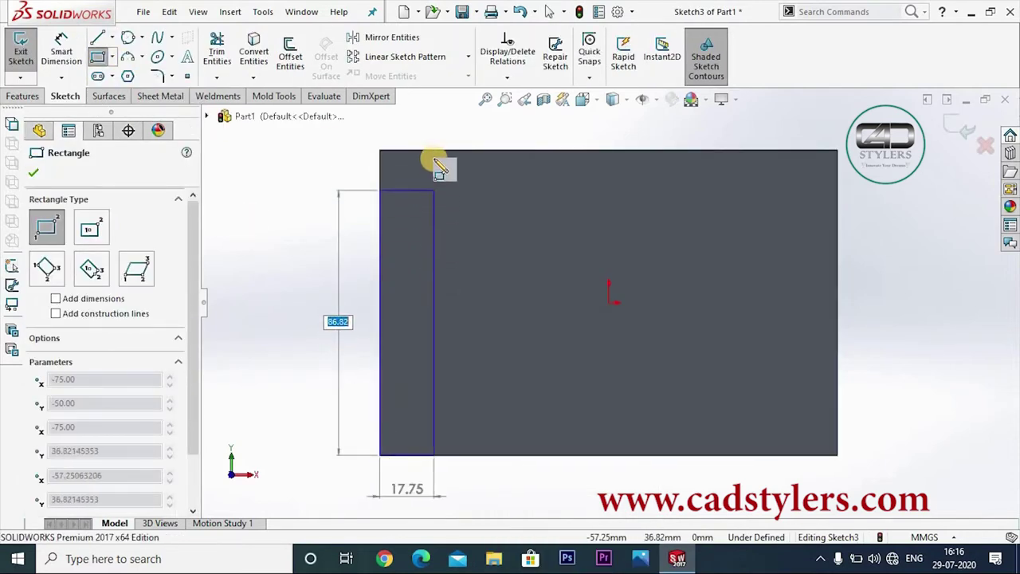
click(433, 150)
right_click(433, 153)
click(478, 165)
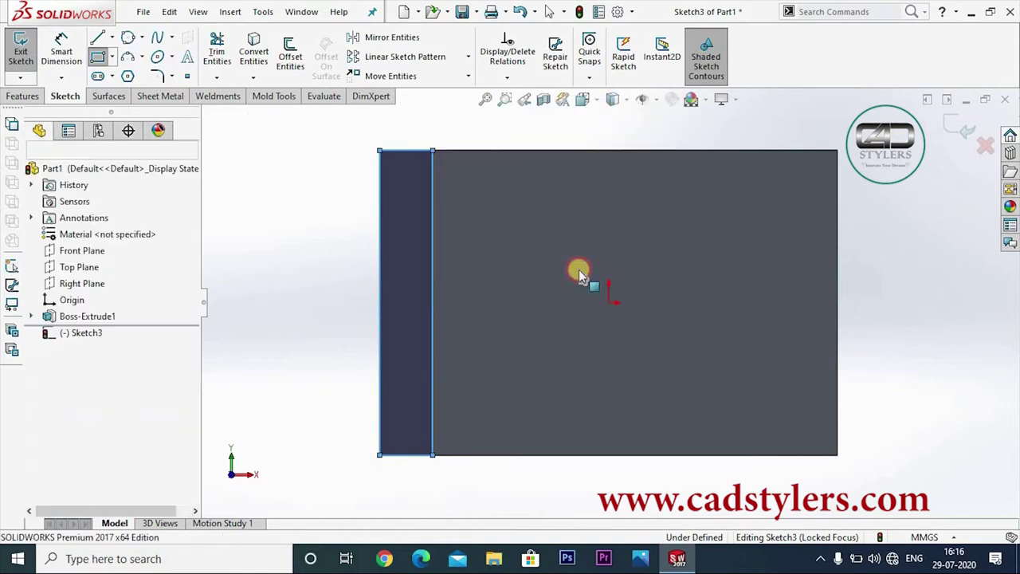
click(961, 127)
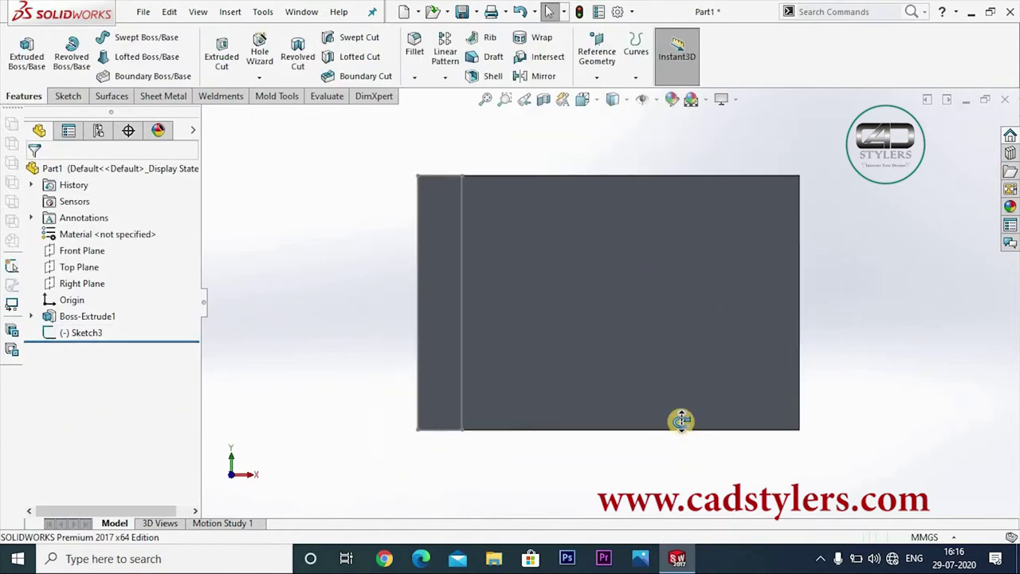
Extrude Sketch3 100 mm to raise the upright leg of the L-bracket
click(27, 52)
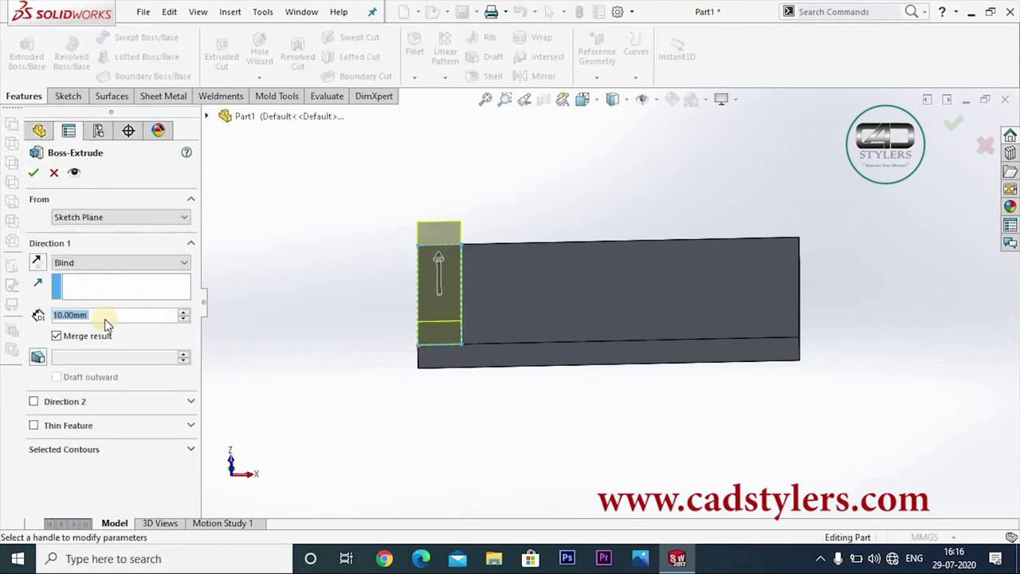
text(100)
key(Return)
click(414, 425)
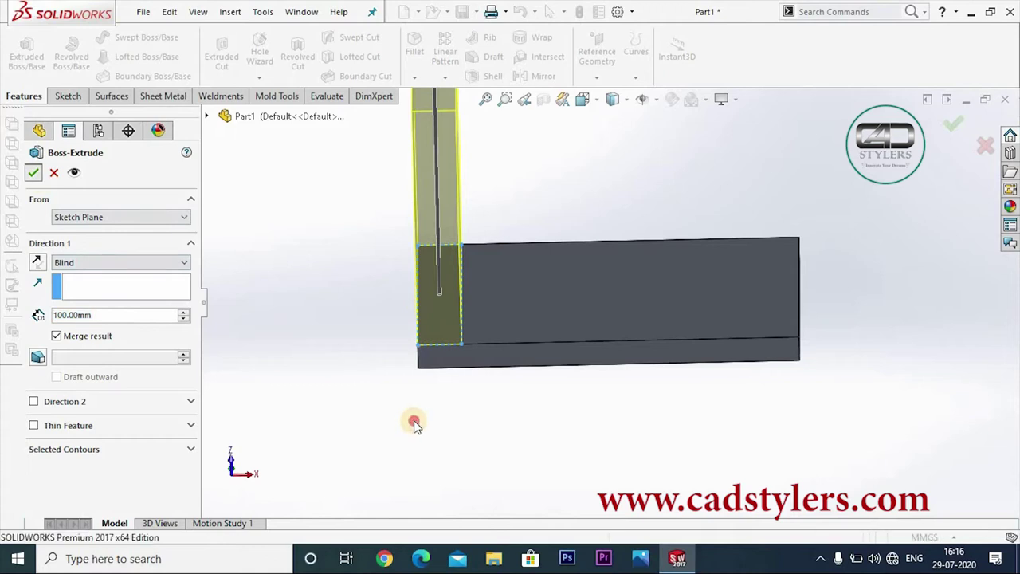
middle_drag(414, 425, 712, 331)
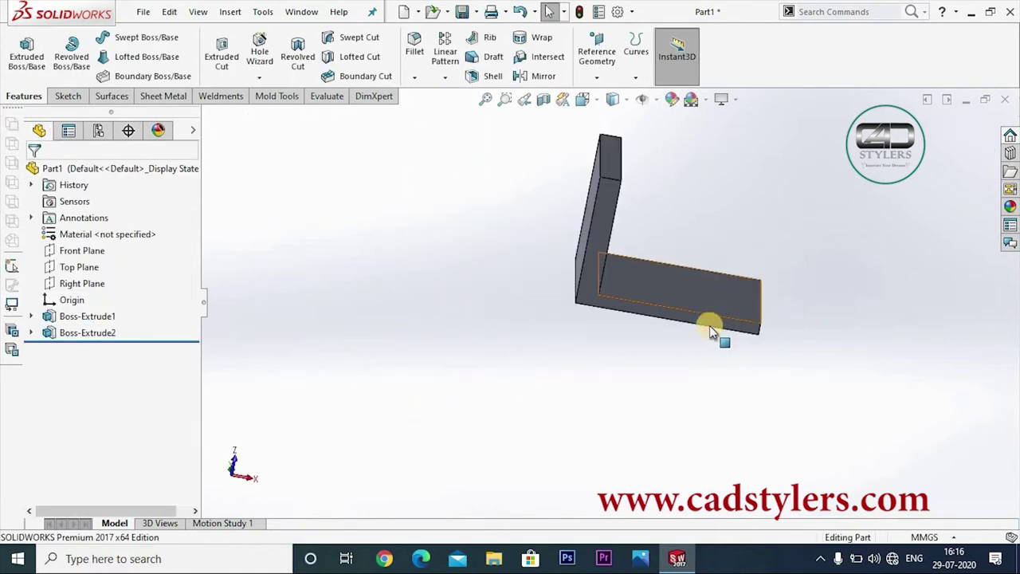
mouse_move(598, 358)
middle_down()
mouse_move(643, 317)
mouse_move(751, 319)
middle_up()
scroll(757, 322, down, 2)
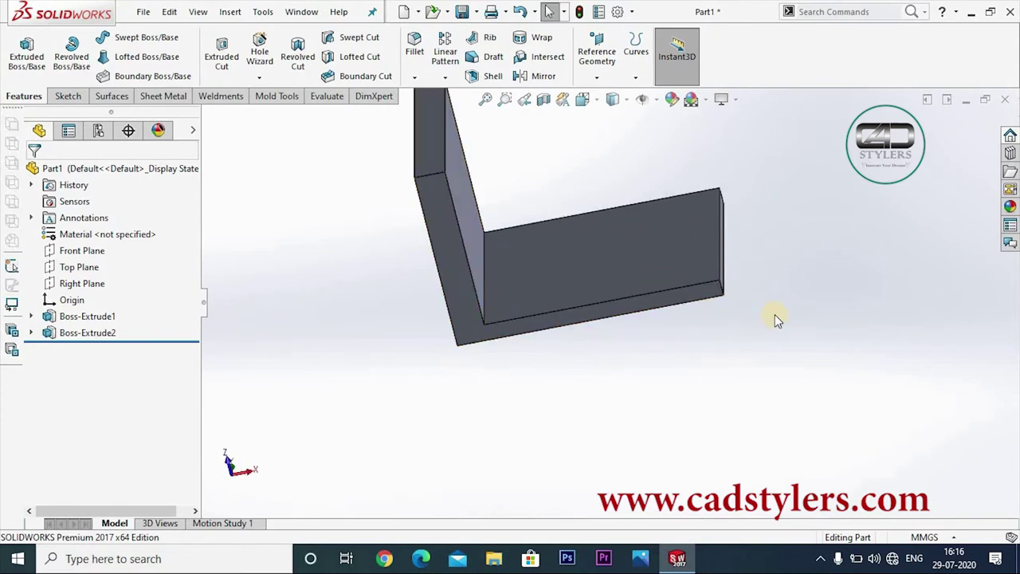
scroll(777, 319, up, 1)
middle_drag(770, 346, 770, 312)
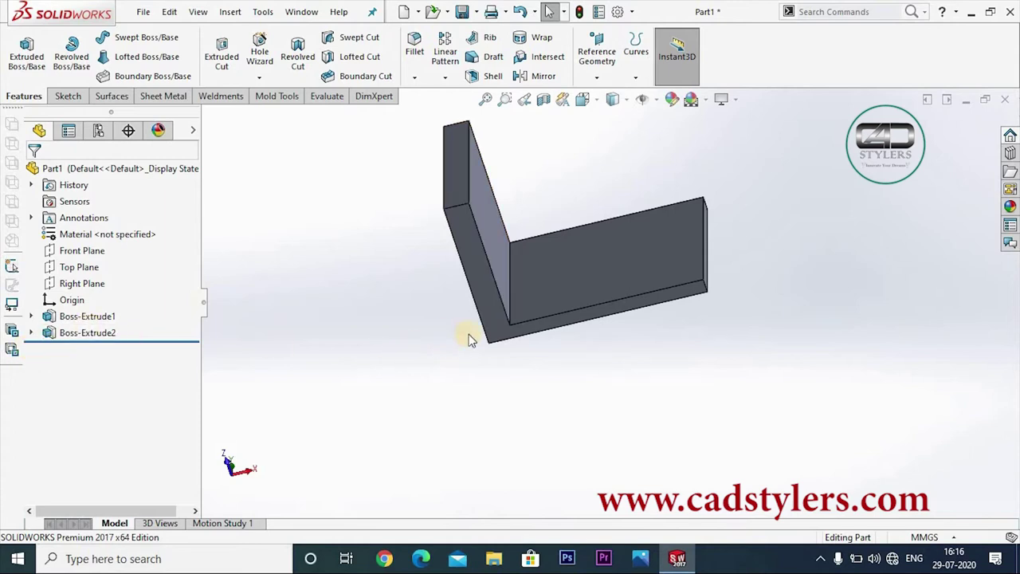
click(72, 267)
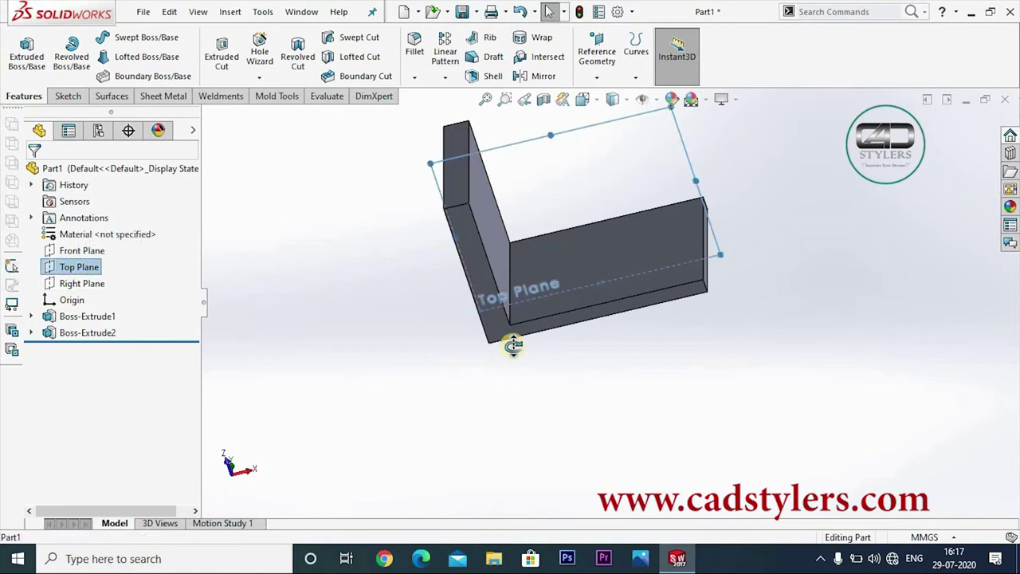
mouse_move(512, 342)
middle_down()
mouse_move(552, 476)
mouse_move(492, 410)
mouse_move(472, 431)
middle_up()
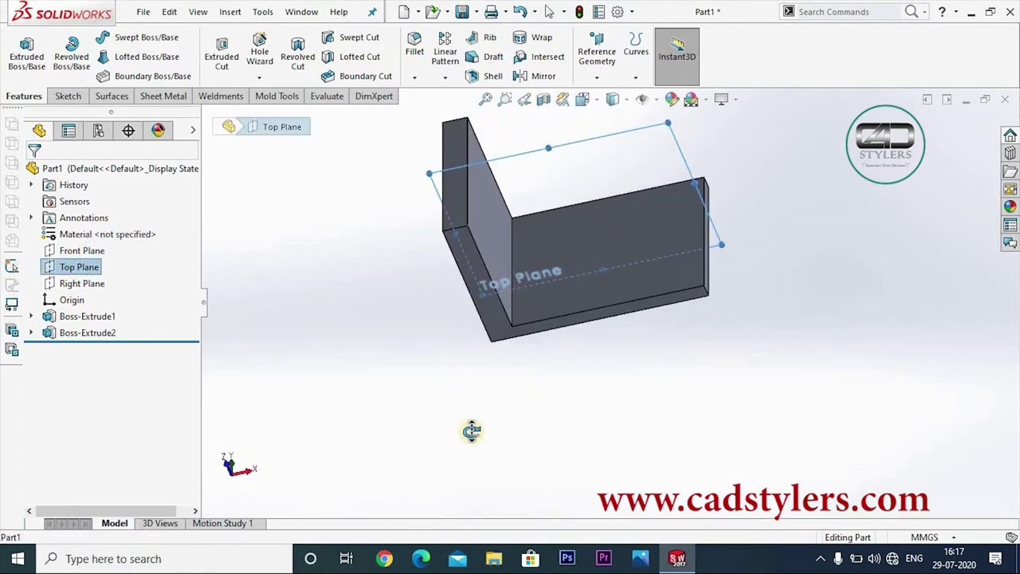
click(391, 313)
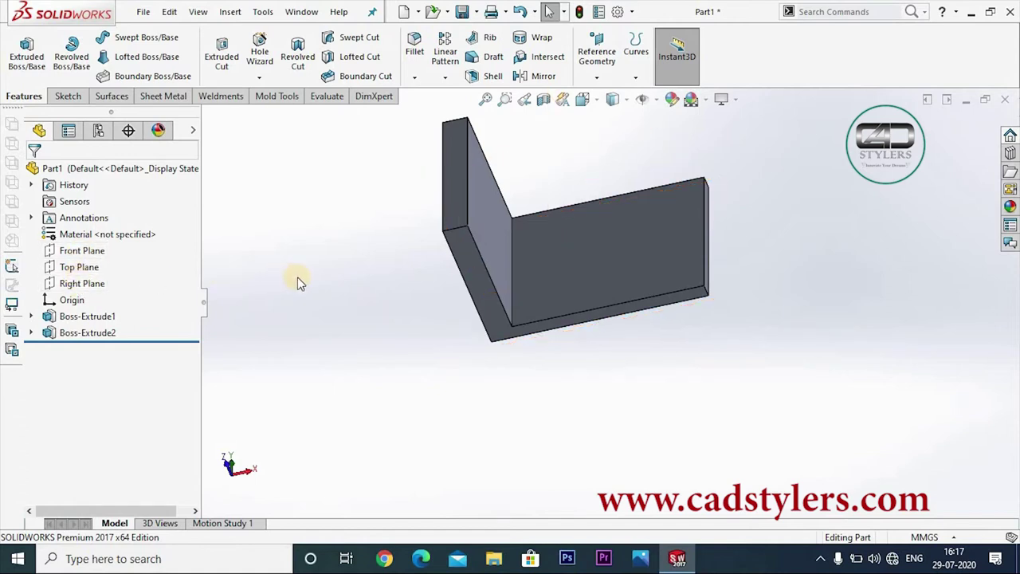
click(89, 268)
mouse_move(299, 306)
middle_down()
mouse_move(347, 378)
mouse_move(287, 299)
middle_up()
Orient the view to the Top Plane and start a sketch on it
right_click(89, 268)
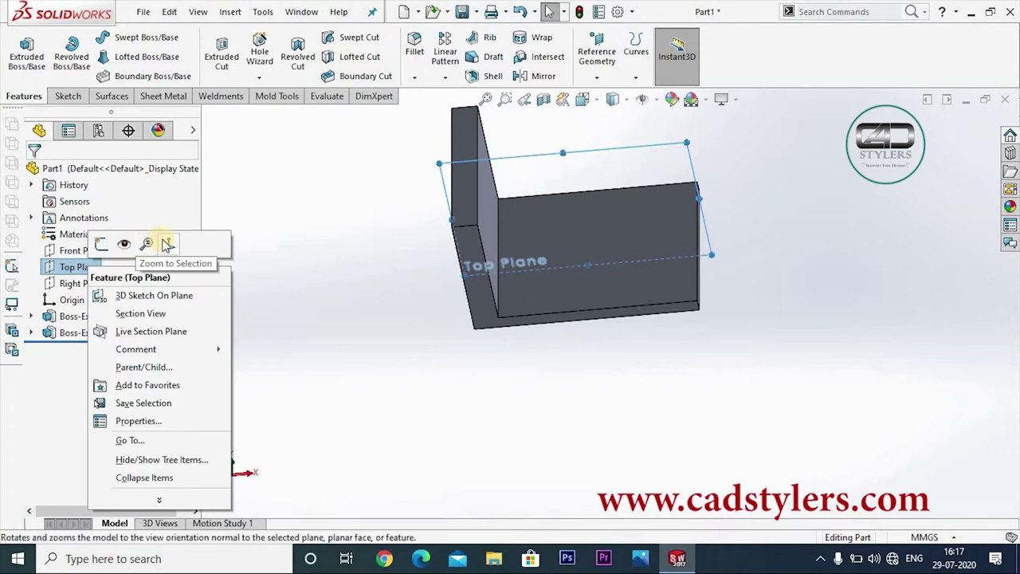
click(169, 248)
right_click(89, 267)
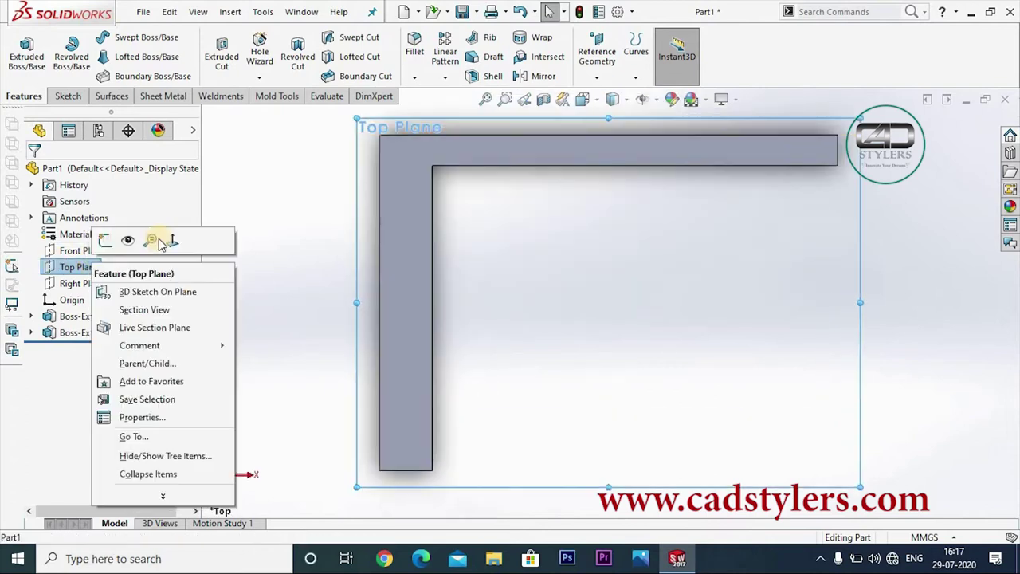
click(168, 240)
right_click(76, 267)
click(65, 240)
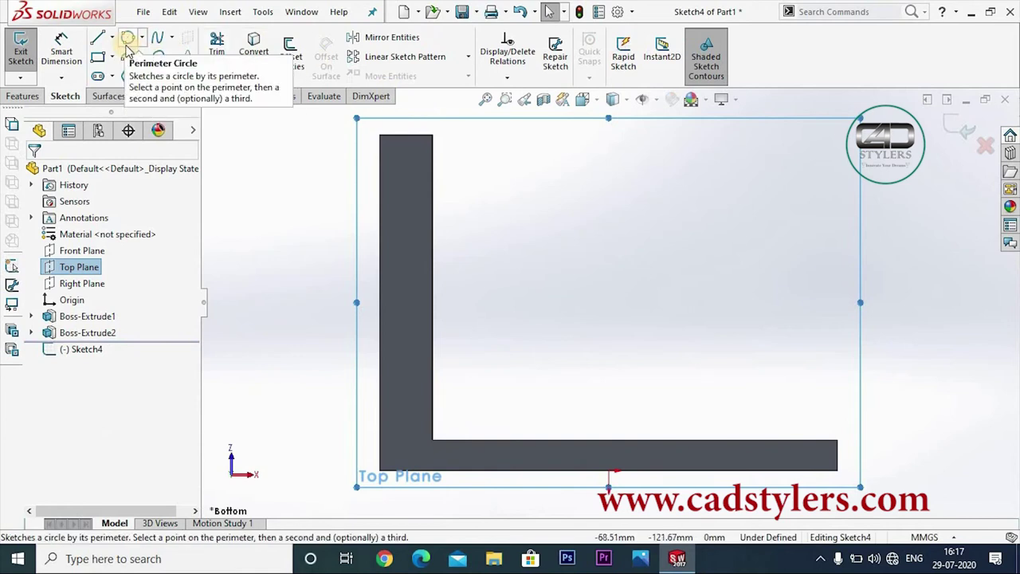
Draw the diagonal line from the upright's top corner to the base's far corner
click(98, 38)
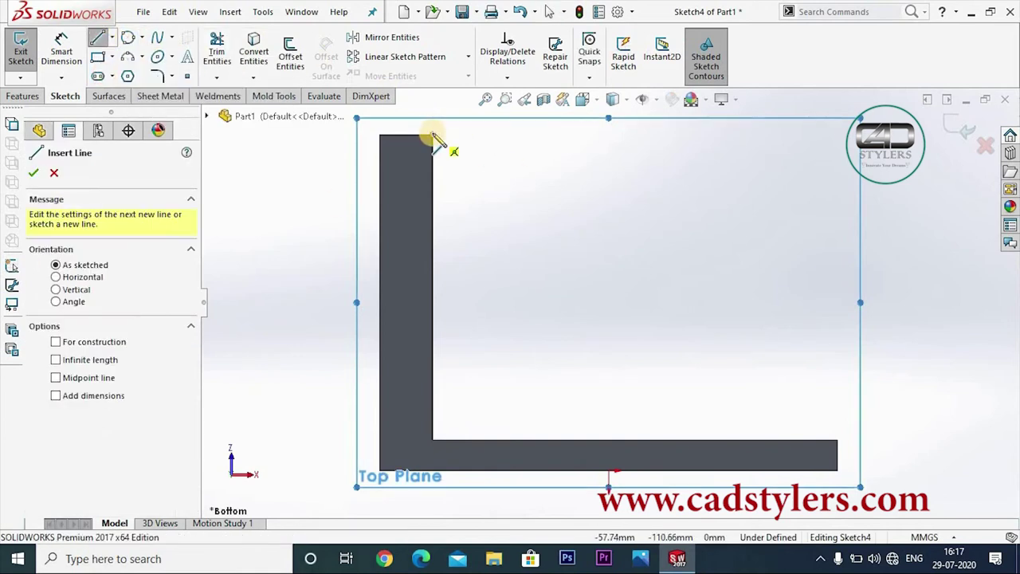
click(433, 135)
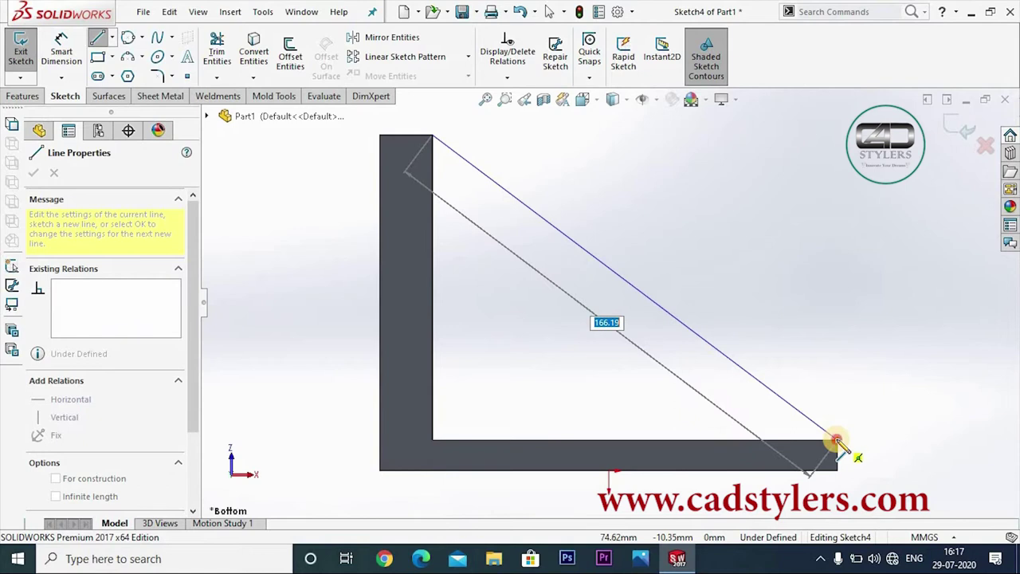
click(837, 440)
right_click(869, 436)
click(840, 391)
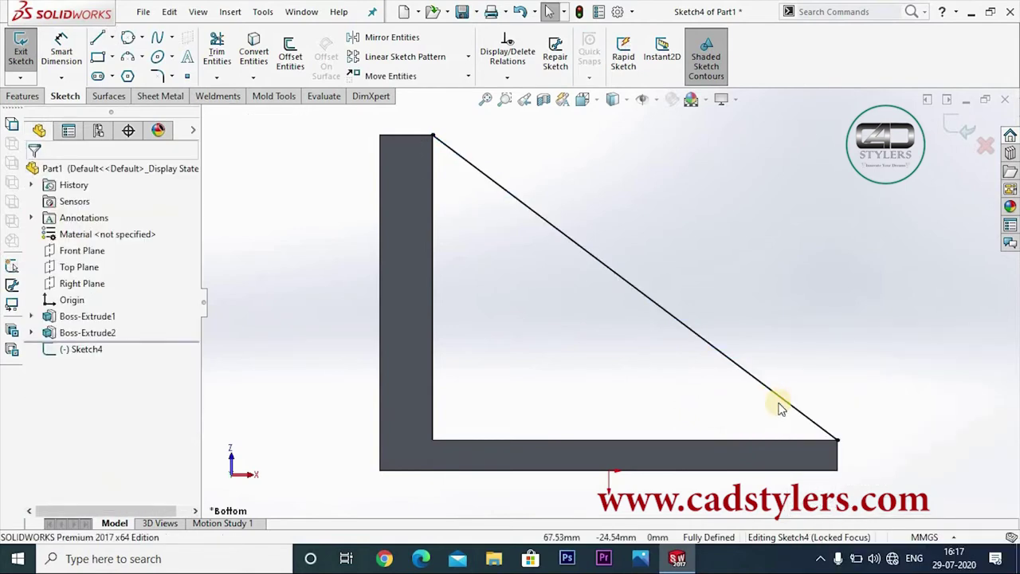
scroll(608, 307, up, 3)
click(636, 302)
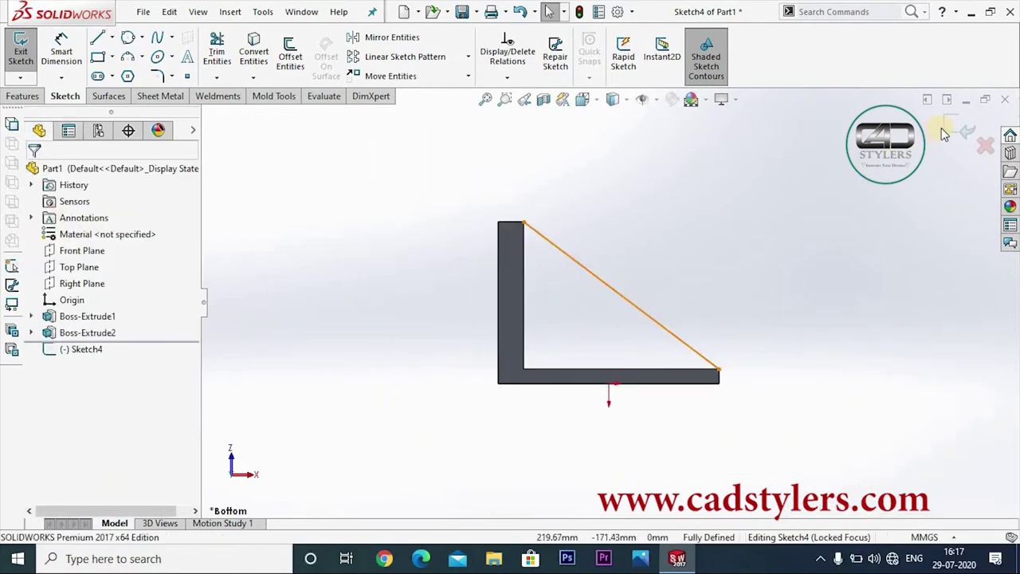
mouse_move(899, 212)
middle_down()
mouse_move(797, 270)
mouse_move(754, 371)
mouse_move(795, 380)
mouse_move(785, 379)
middle_up()
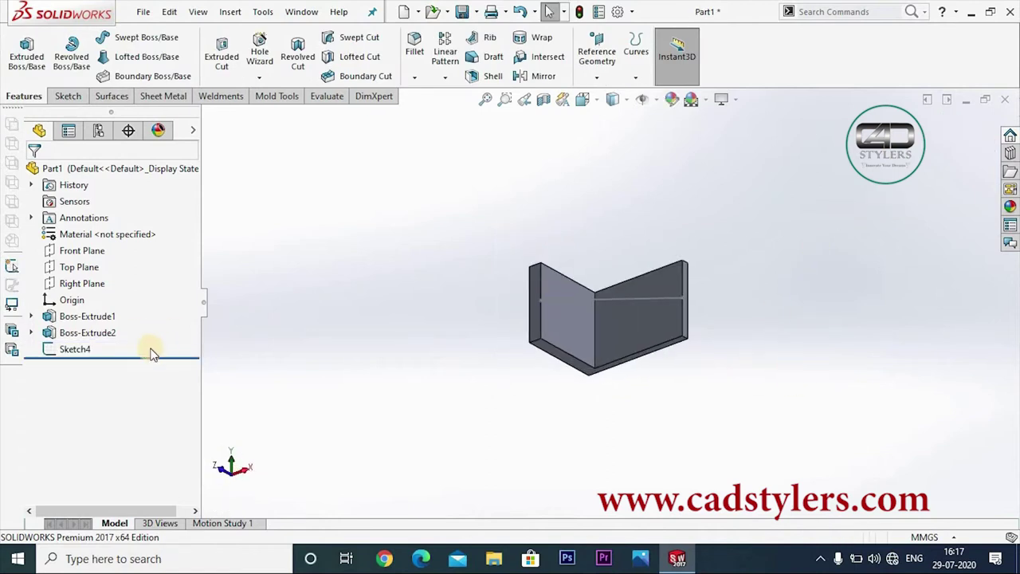
Apply a Rib to the diagonal sketch line, which fails with a rebuild error
click(489, 44)
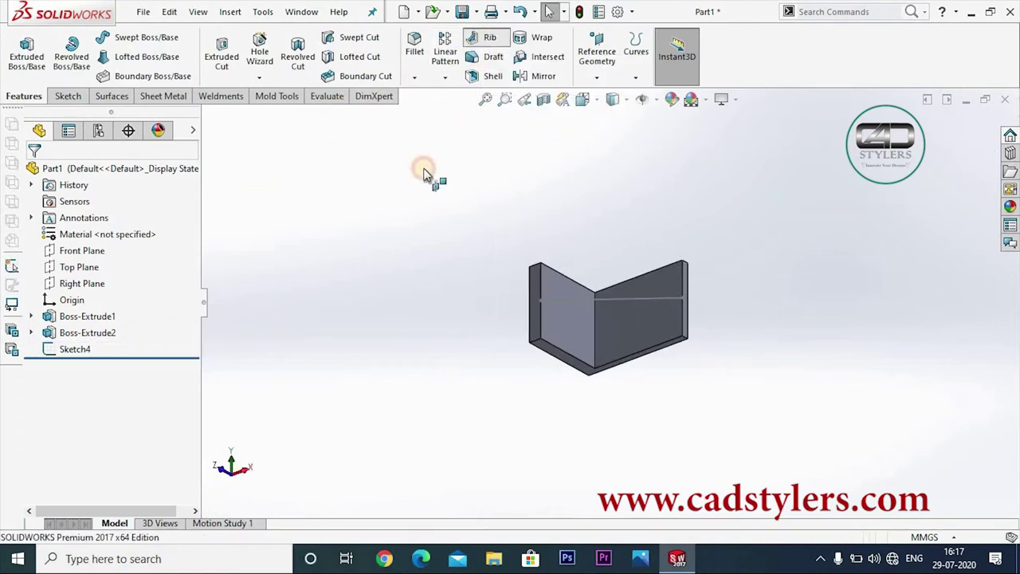
click(611, 299)
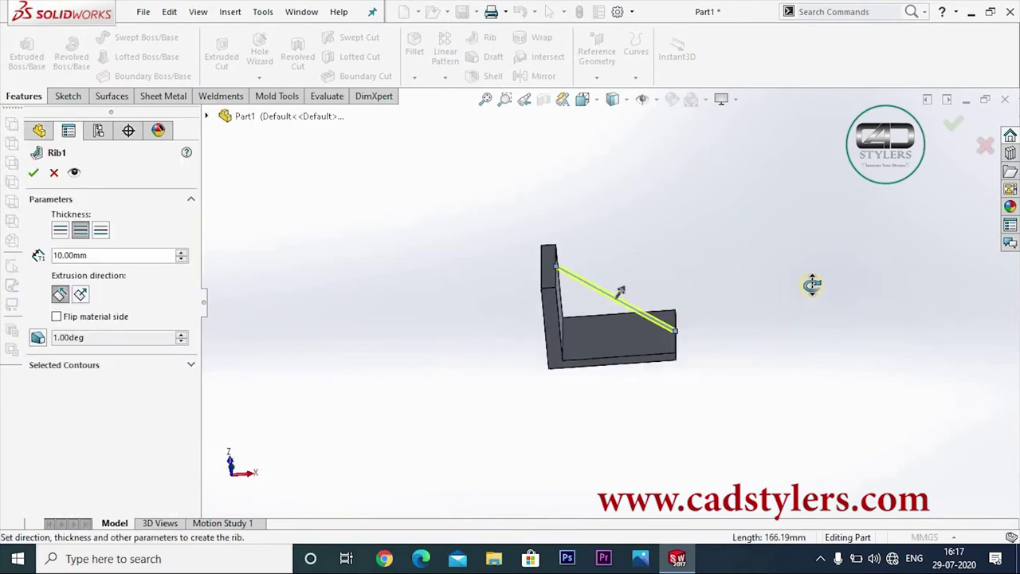
middle_drag(759, 335, 678, 412)
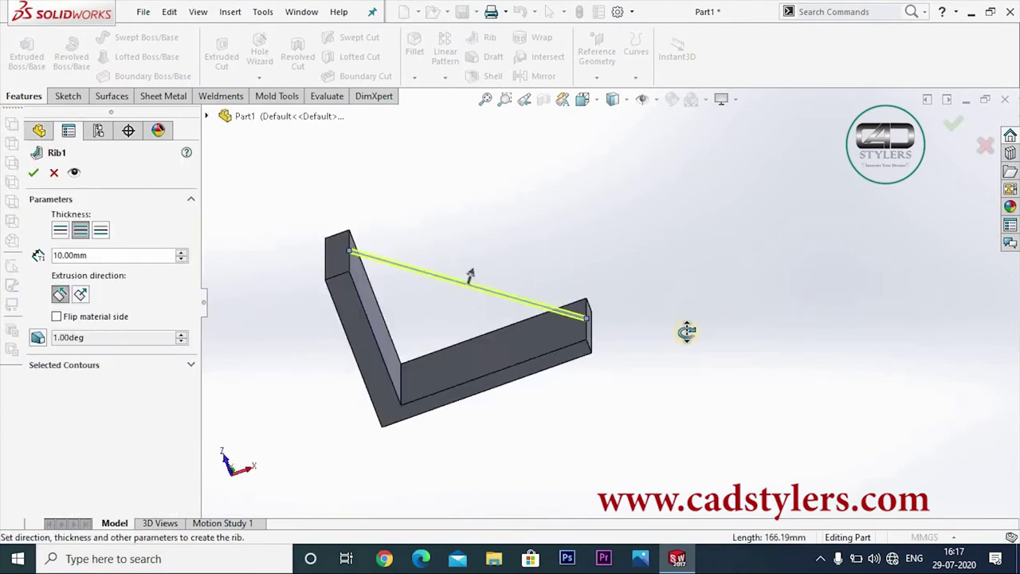
mouse_move(687, 403)
middle_down()
mouse_move(747, 364)
mouse_move(758, 341)
middle_up()
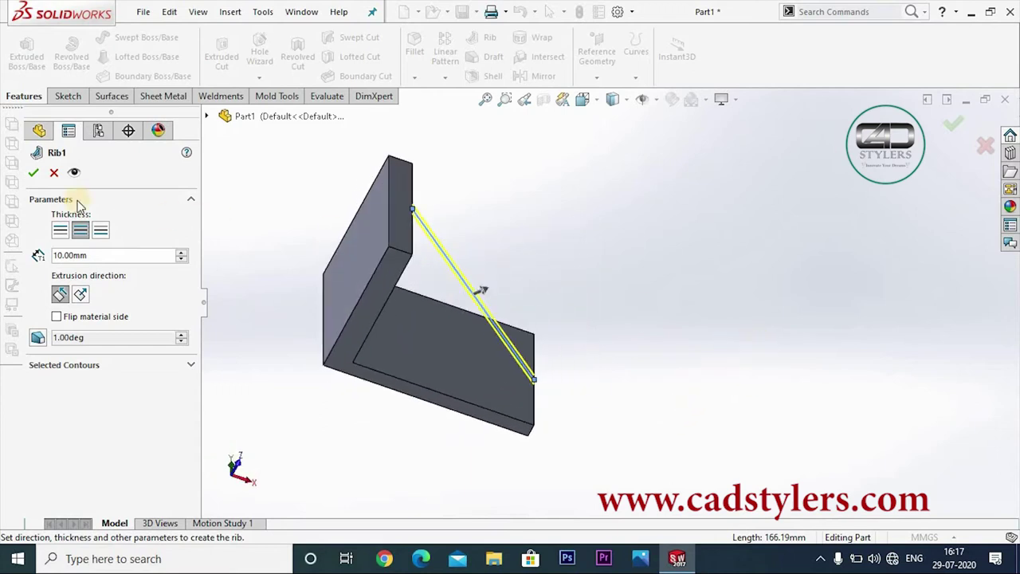
click(35, 171)
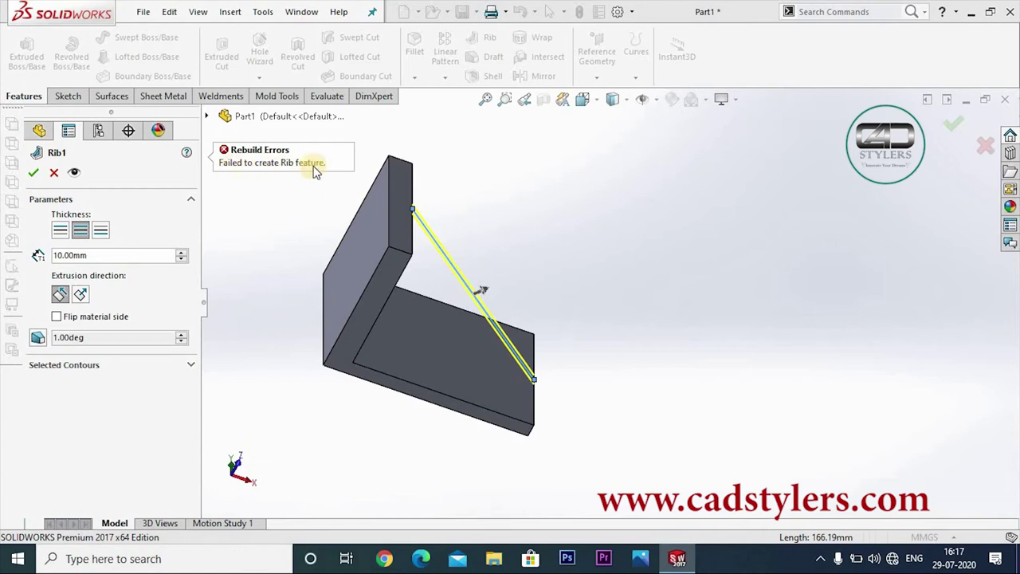
Flip the rib's material side and create Rib2 as a triangular gusset
middle_drag(626, 296, 630, 308)
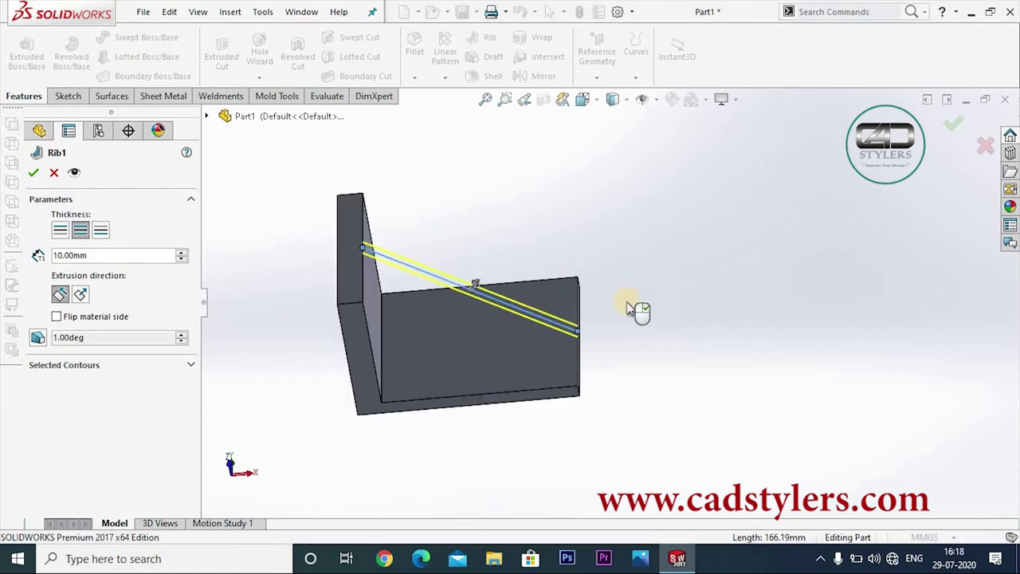
scroll(467, 353, down, 2)
scroll(478, 307, down, 2)
scroll(426, 319, down, 2)
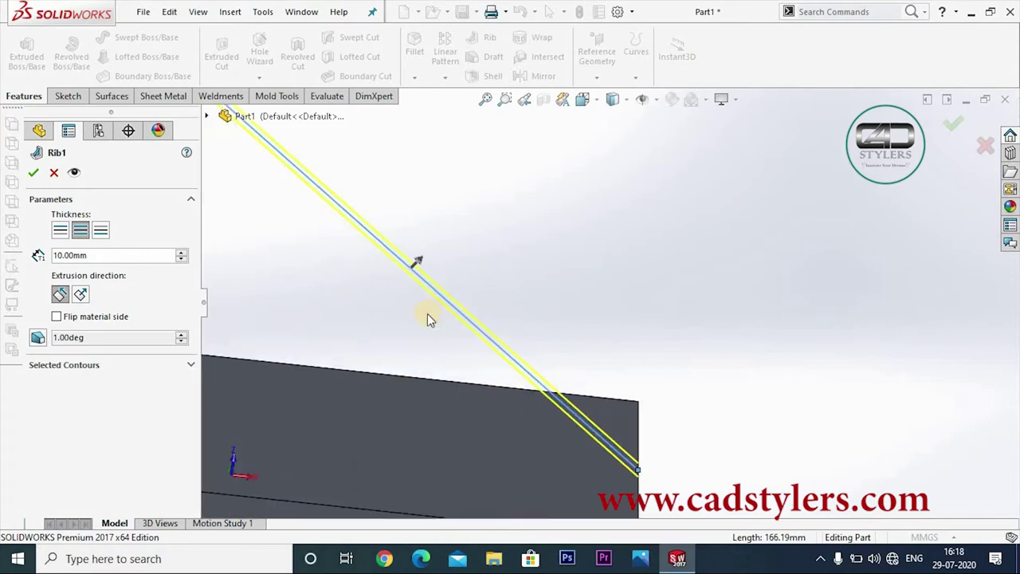
scroll(428, 314, up, 3)
scroll(478, 331, down, 2)
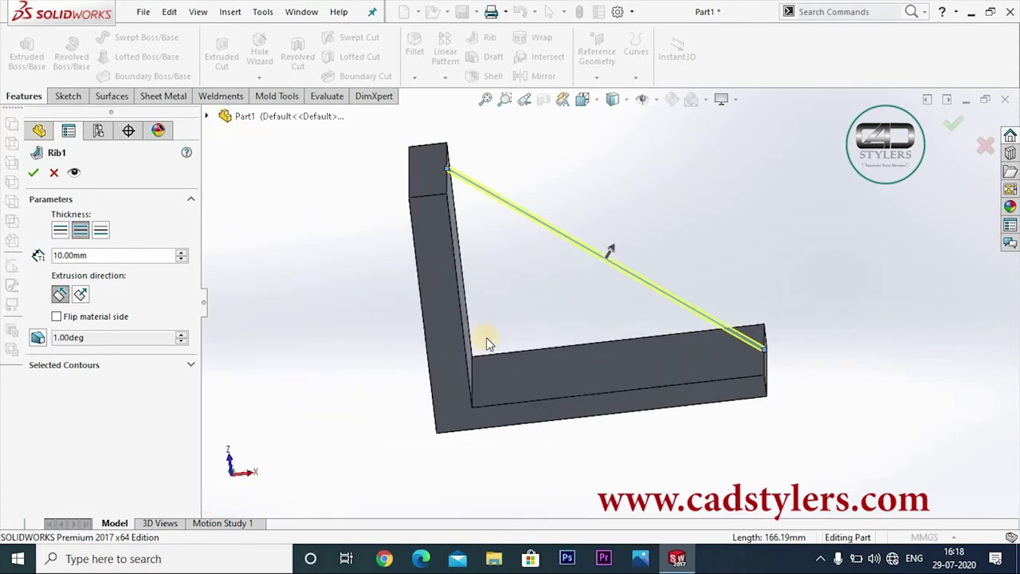
scroll(490, 339, down, 2)
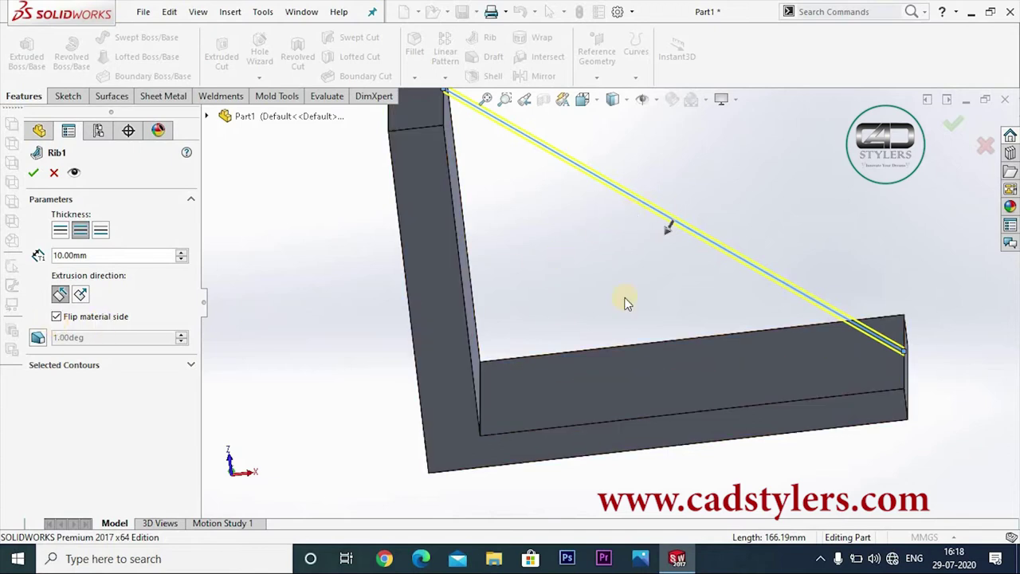
mouse_move(680, 271)
middle_down()
mouse_move(658, 300)
mouse_move(656, 360)
mouse_move(679, 332)
middle_up()
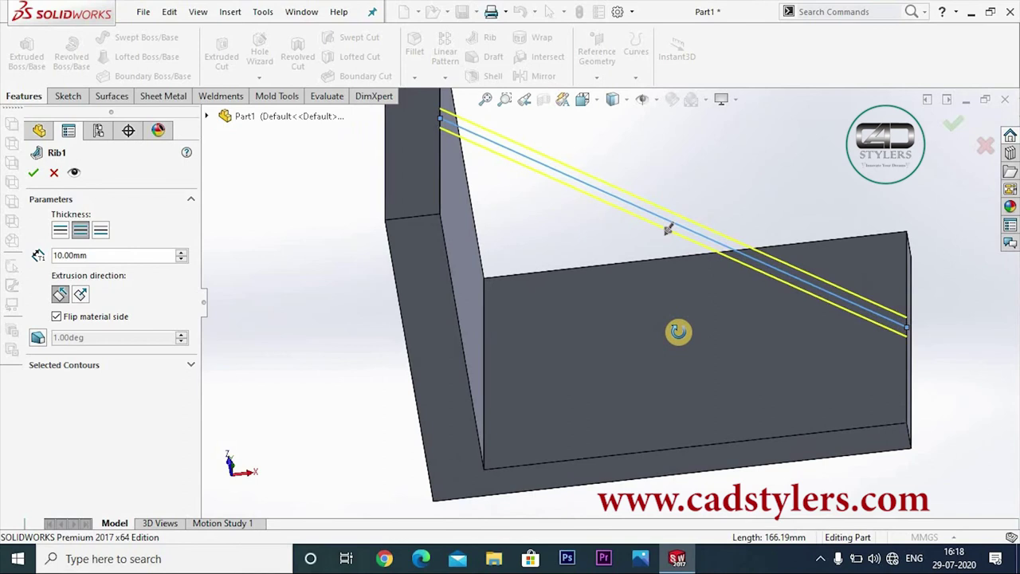
click(32, 173)
mouse_move(346, 335)
middle_down()
mouse_move(558, 312)
mouse_move(522, 401)
mouse_move(526, 437)
mouse_move(563, 298)
mouse_move(868, 342)
mouse_move(881, 326)
mouse_move(895, 460)
mouse_move(850, 371)
middle_up()
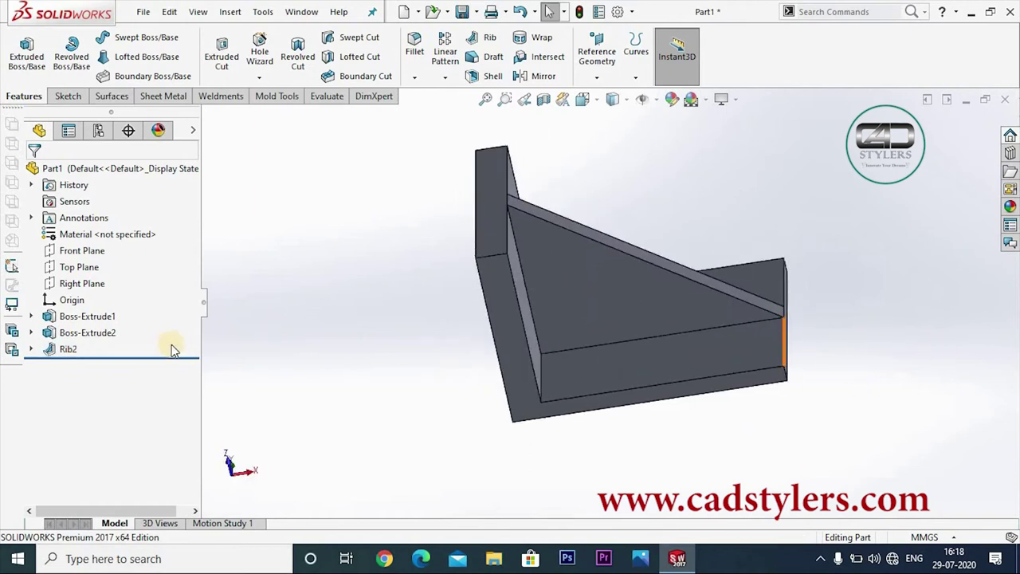
Edit Rib2 and try the rib thickness side options, ending with thickness centred on the line
right_click(70, 351)
click(85, 232)
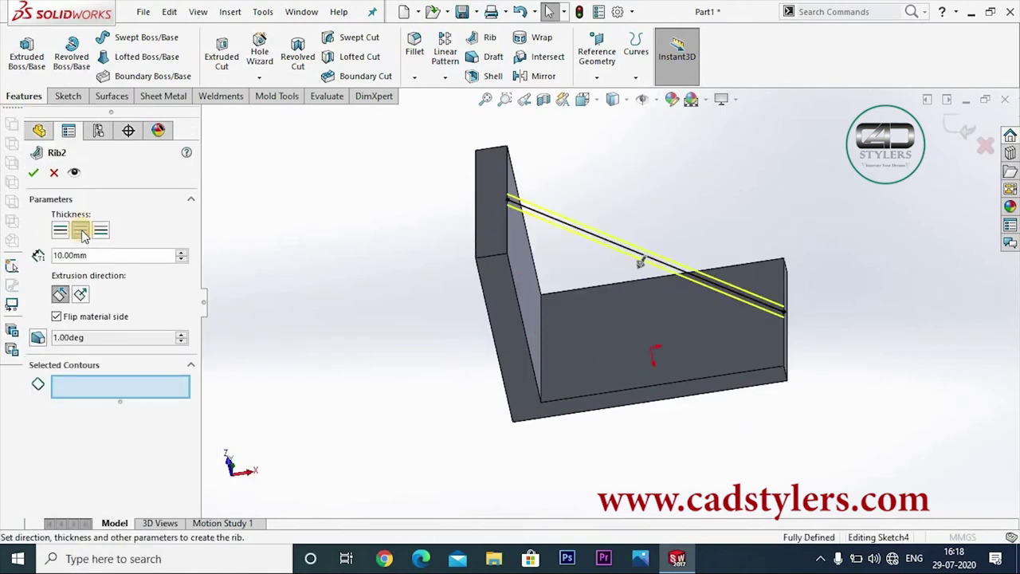
click(80, 230)
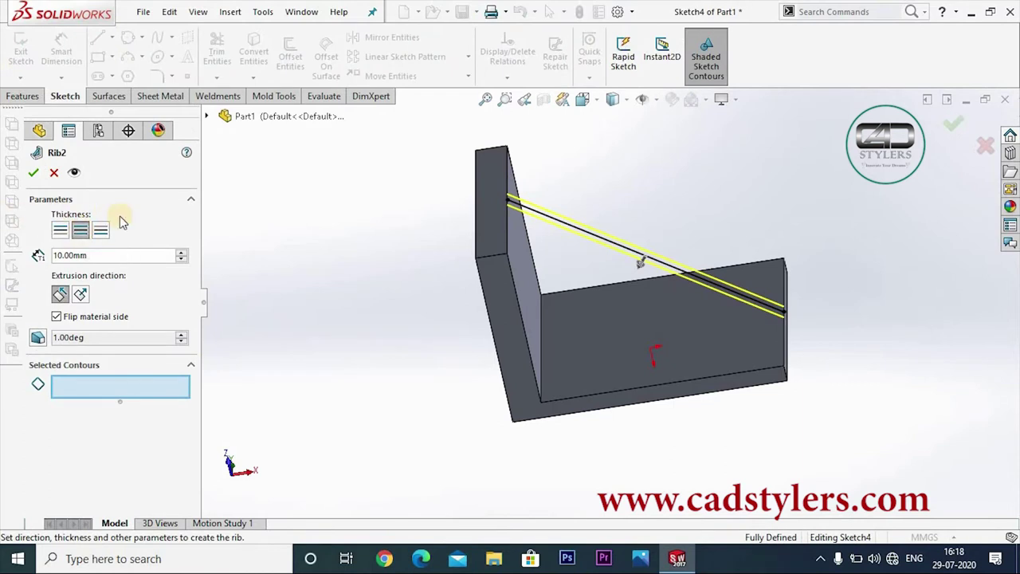
middle_drag(296, 268, 303, 273)
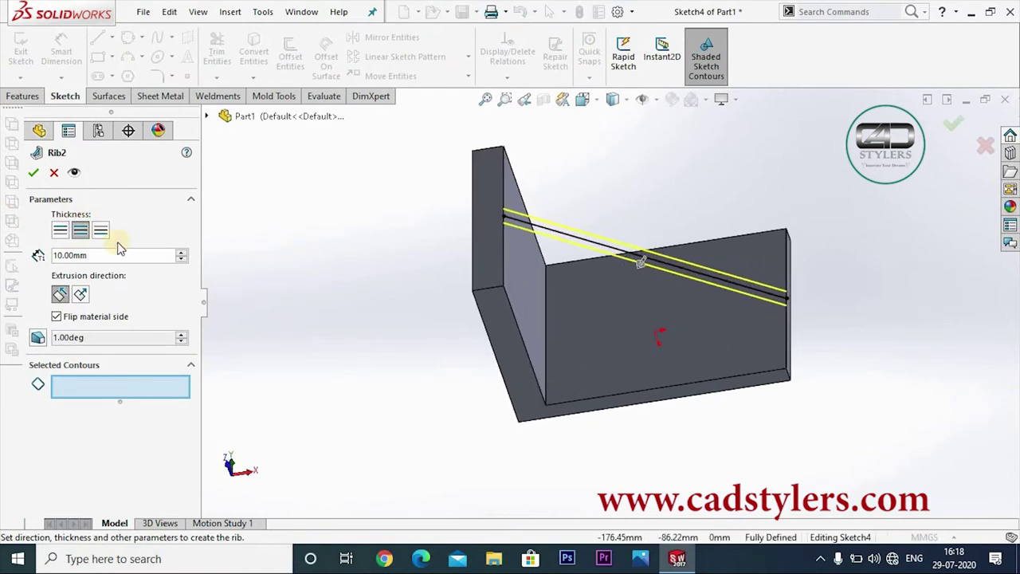
click(61, 230)
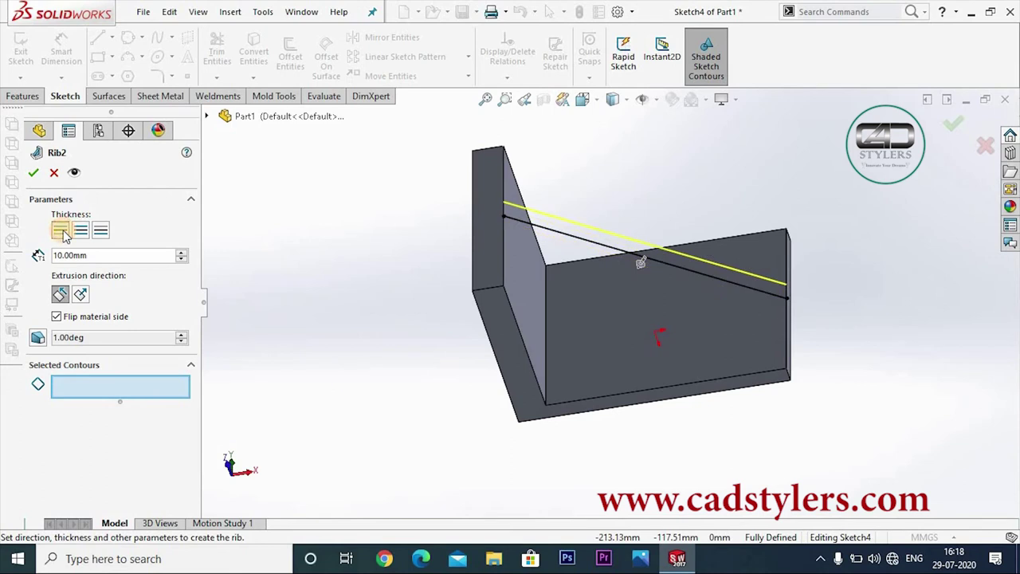
mouse_move(276, 268)
middle_down()
mouse_move(272, 322)
mouse_move(239, 303)
middle_up()
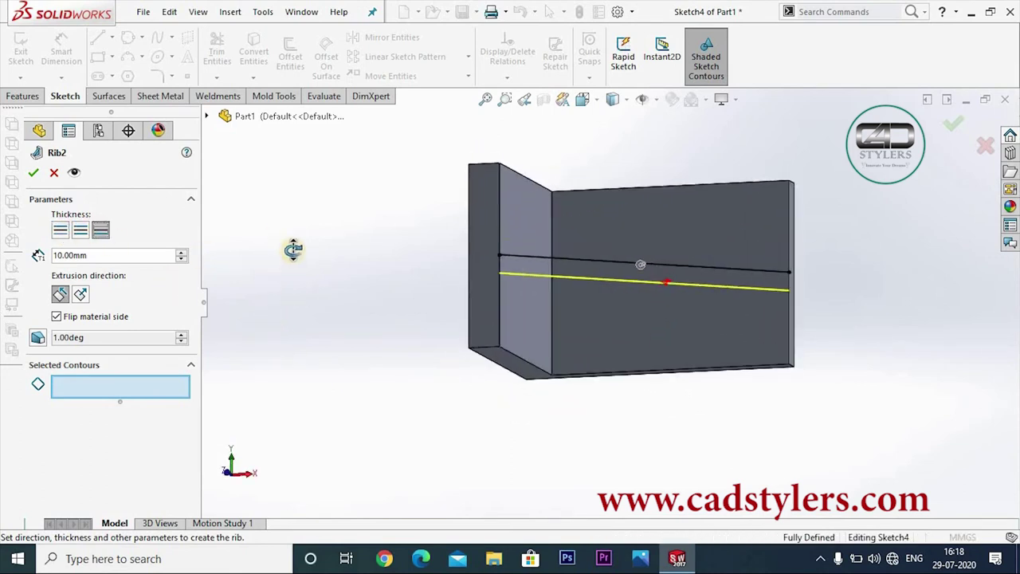
middle_drag(292, 250, 298, 218)
click(63, 231)
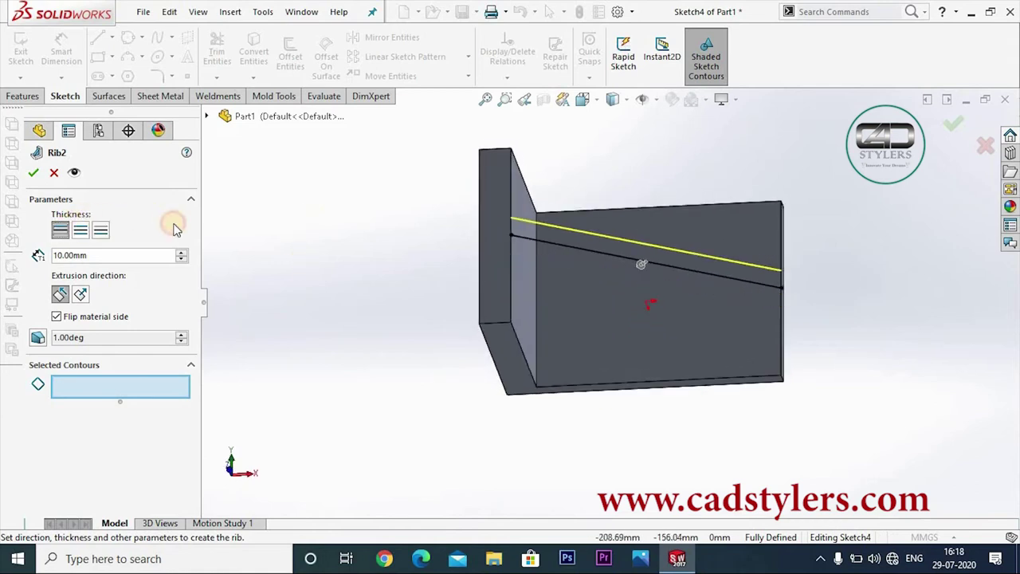
click(53, 232)
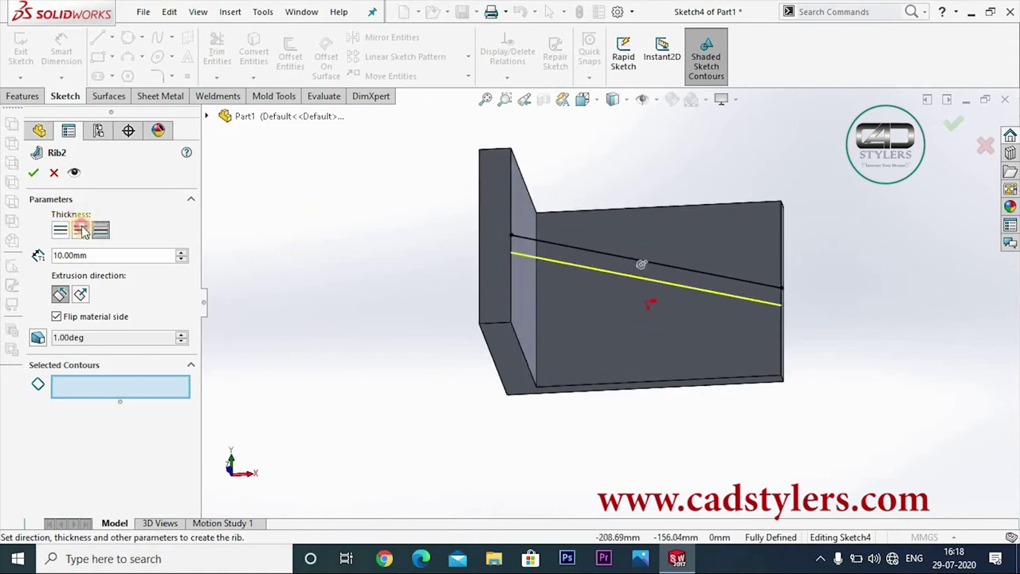
click(79, 231)
click(82, 231)
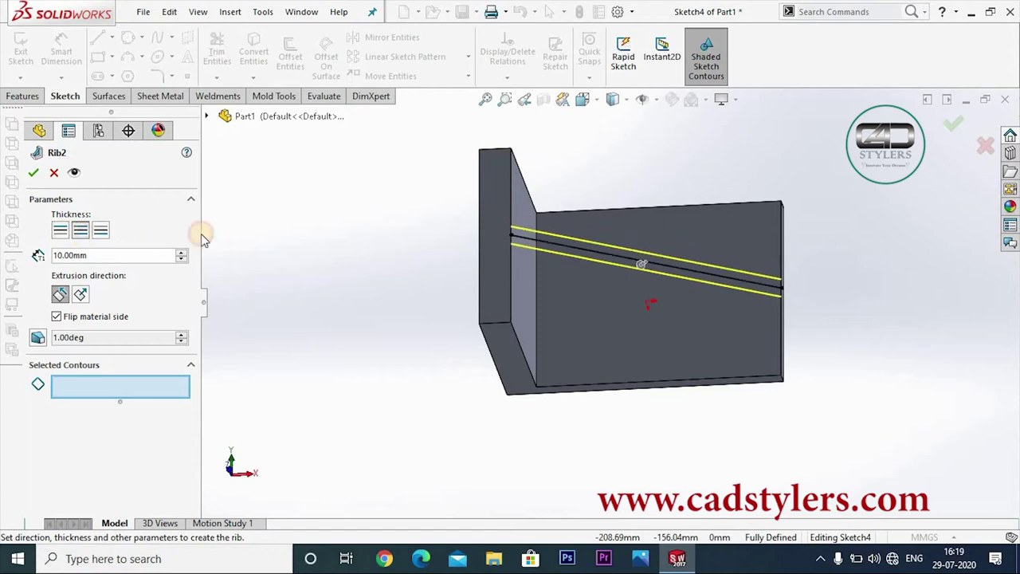
middle_drag(230, 244, 233, 271)
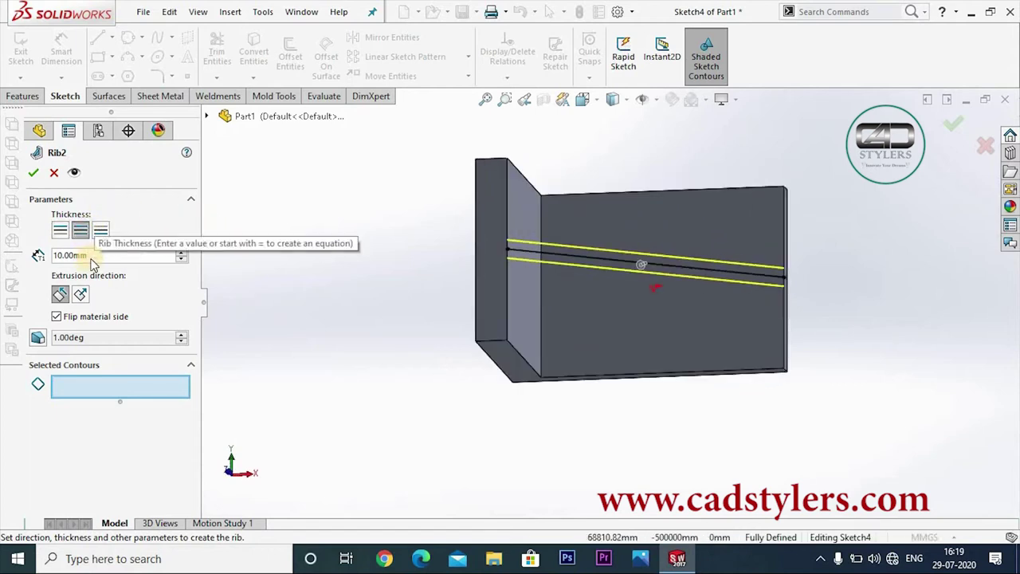
Change the rib thickness to 50 mm and check the preview
double_click(95, 257)
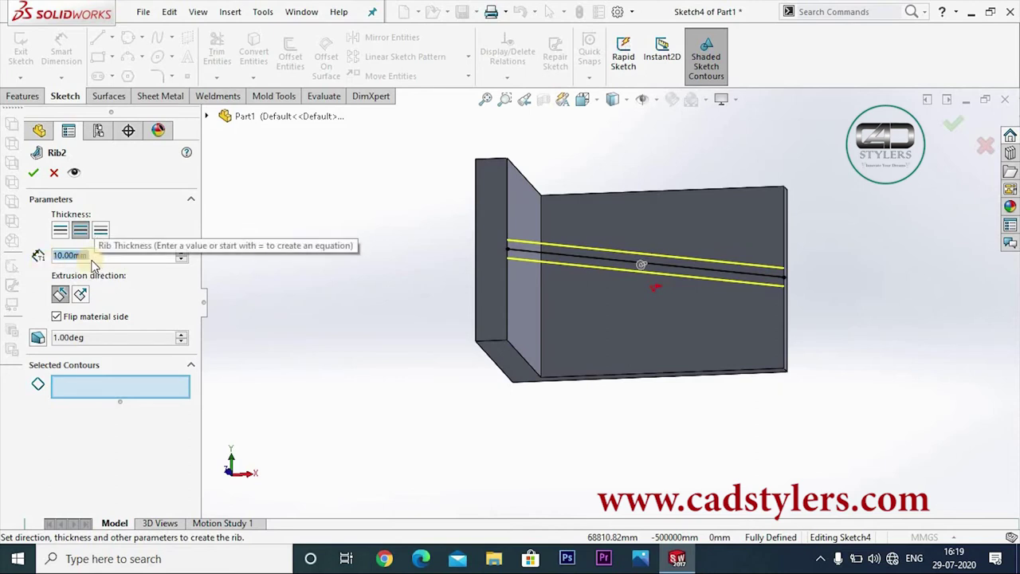
text(20)
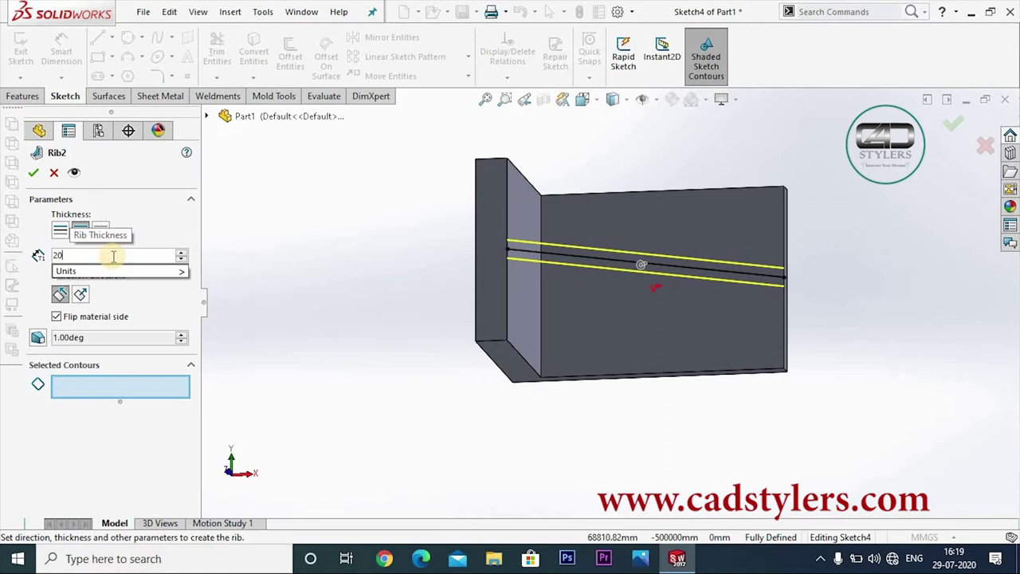
key(Return)
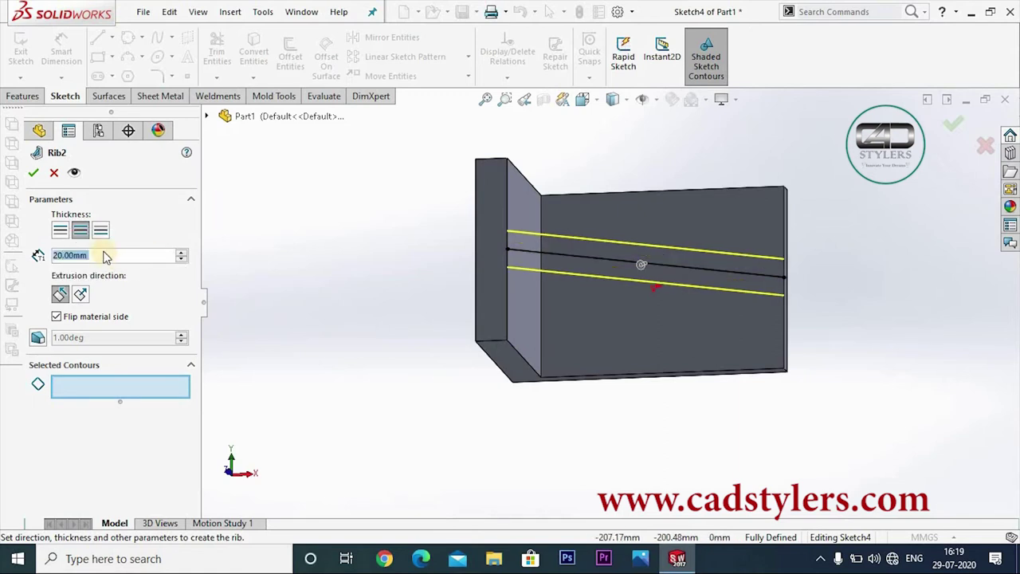
text(50)
key(Return)
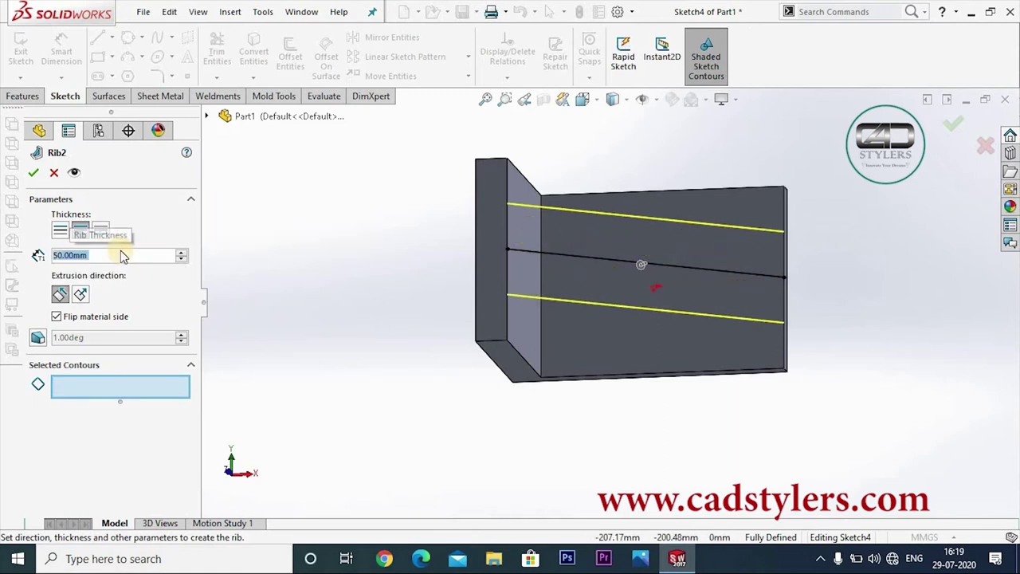
mouse_move(616, 353)
middle_down()
mouse_move(644, 215)
mouse_move(624, 353)
middle_up()
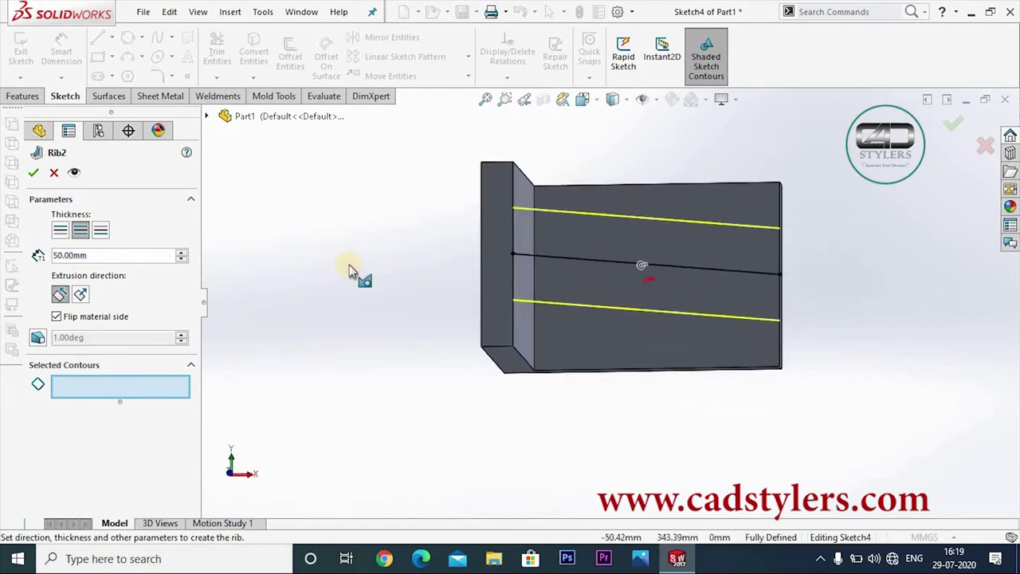
Accept the 50 mm rib, then delete Rib2 from the FeatureManager tree
click(35, 177)
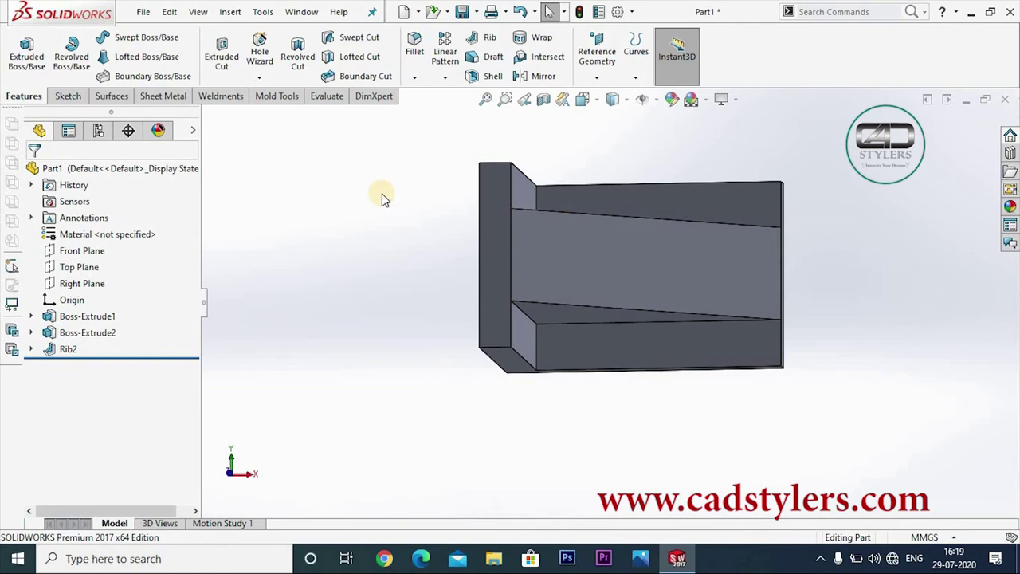
mouse_move(380, 194)
middle_down()
mouse_move(491, 341)
mouse_move(603, 284)
mouse_move(667, 308)
mouse_move(631, 391)
mouse_move(709, 422)
mouse_move(715, 439)
middle_up()
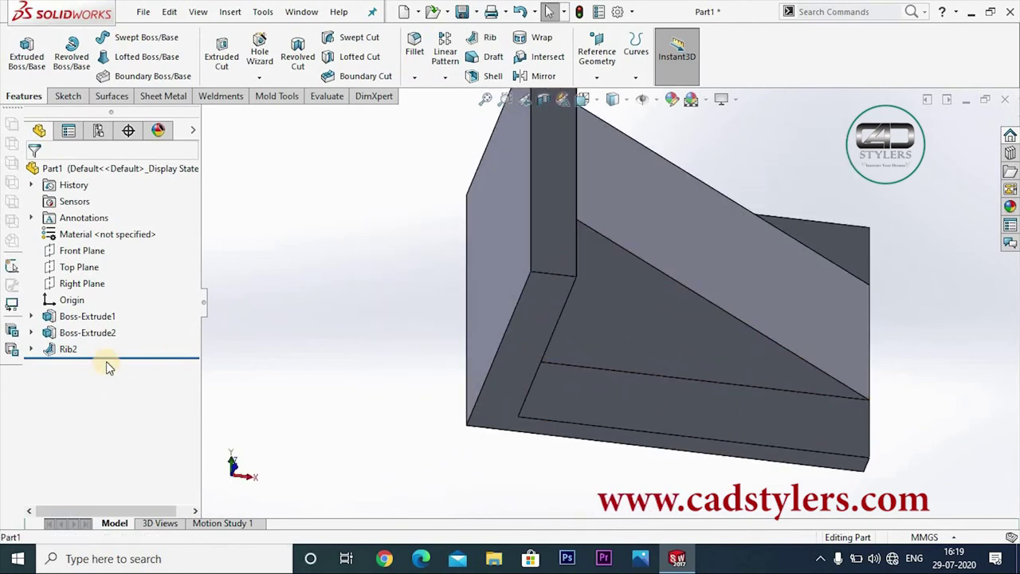
right_click(68, 349)
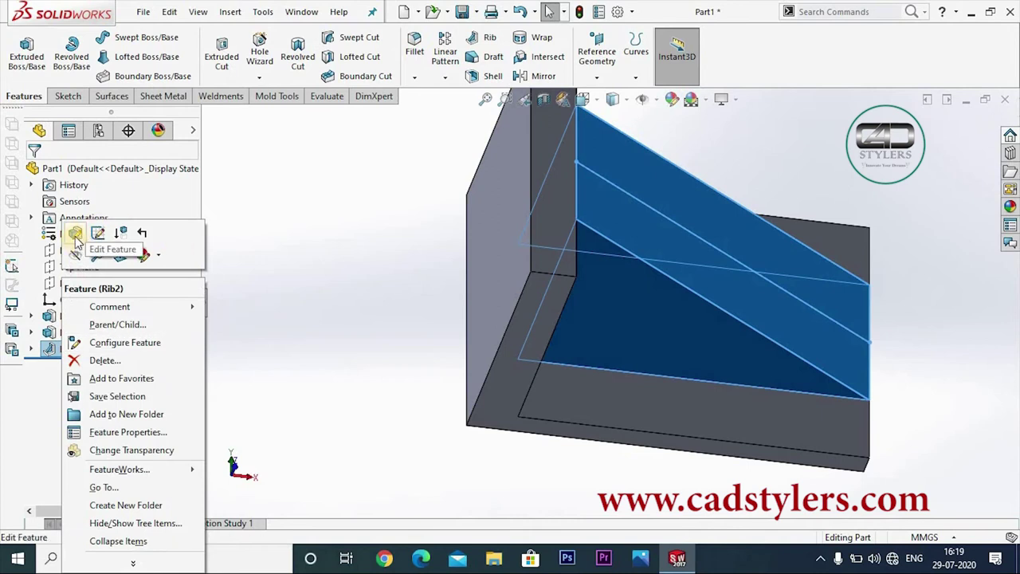
click(101, 360)
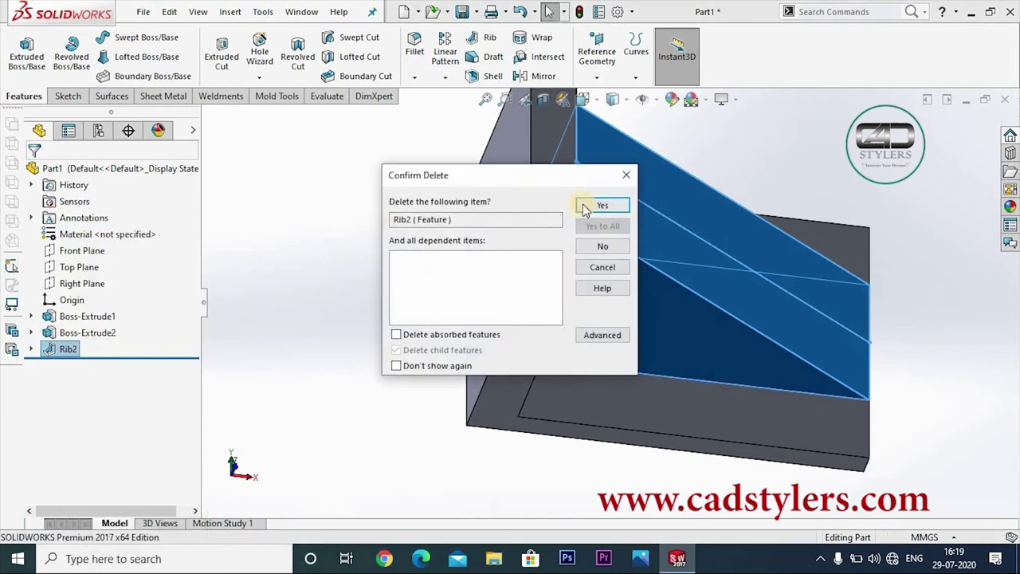
click(585, 206)
mouse_move(495, 293)
middle_down()
mouse_move(438, 228)
mouse_move(626, 328)
mouse_move(644, 375)
middle_up()
scroll(626, 328, down, 3)
scroll(631, 330, up, 3)
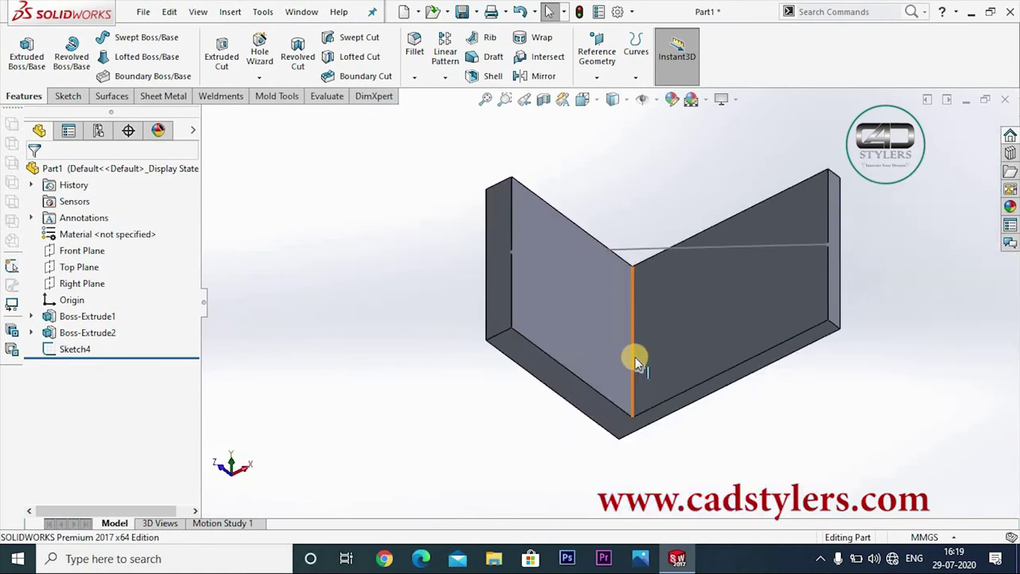
Fillet the inner vertical edge between upright and base with a 30 mm radius
click(414, 49)
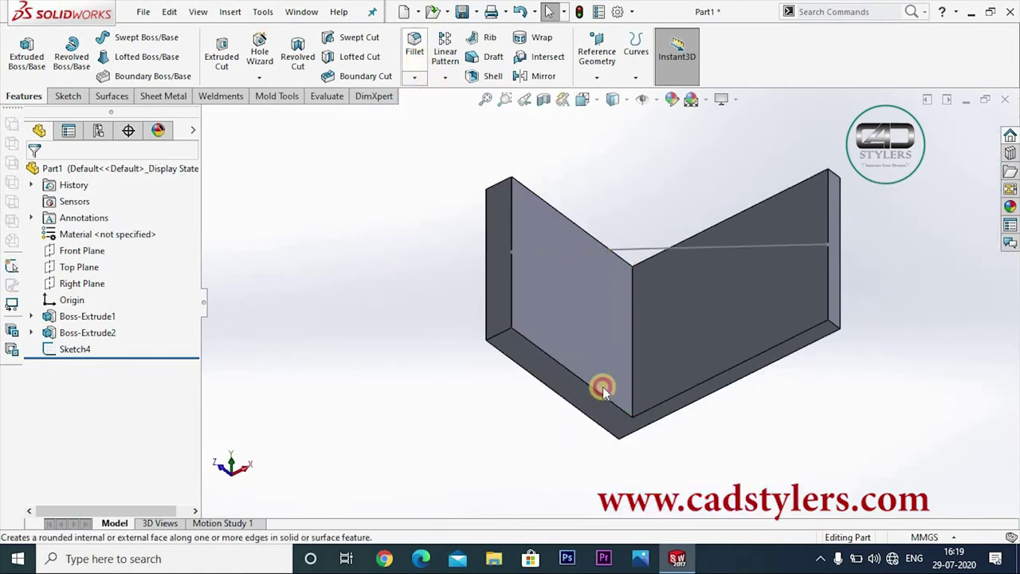
click(633, 350)
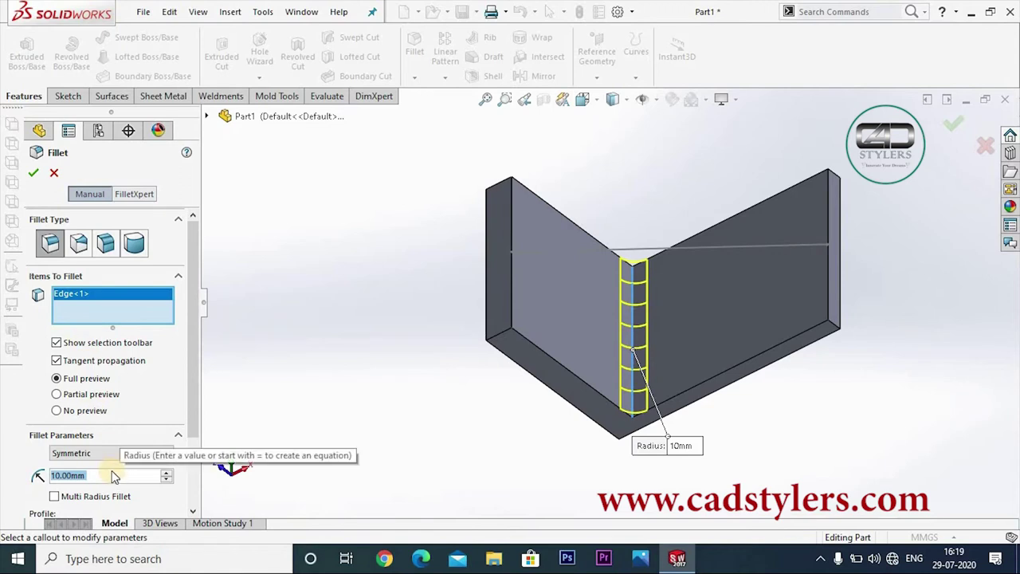
text(30)
key(Return)
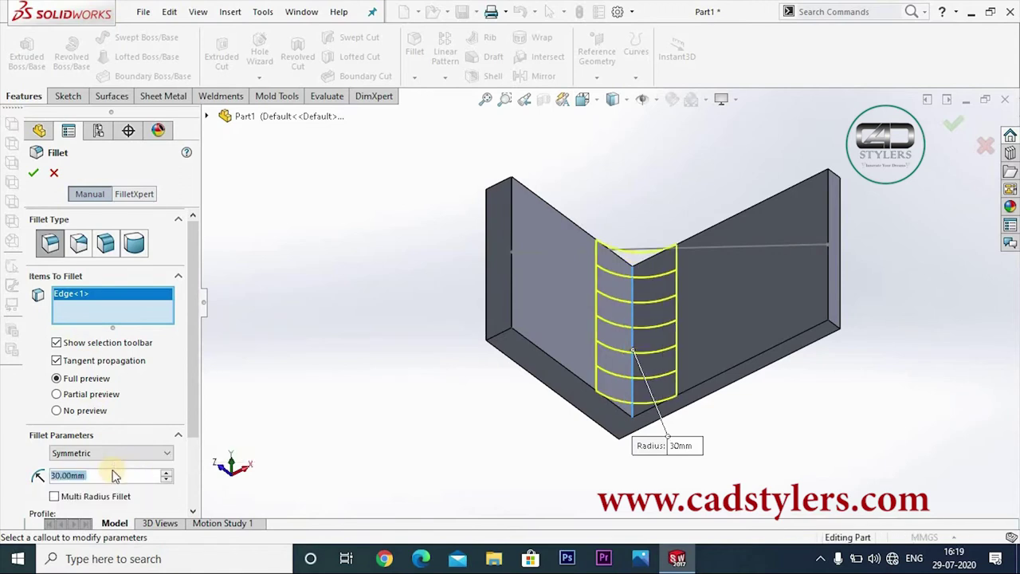
click(29, 172)
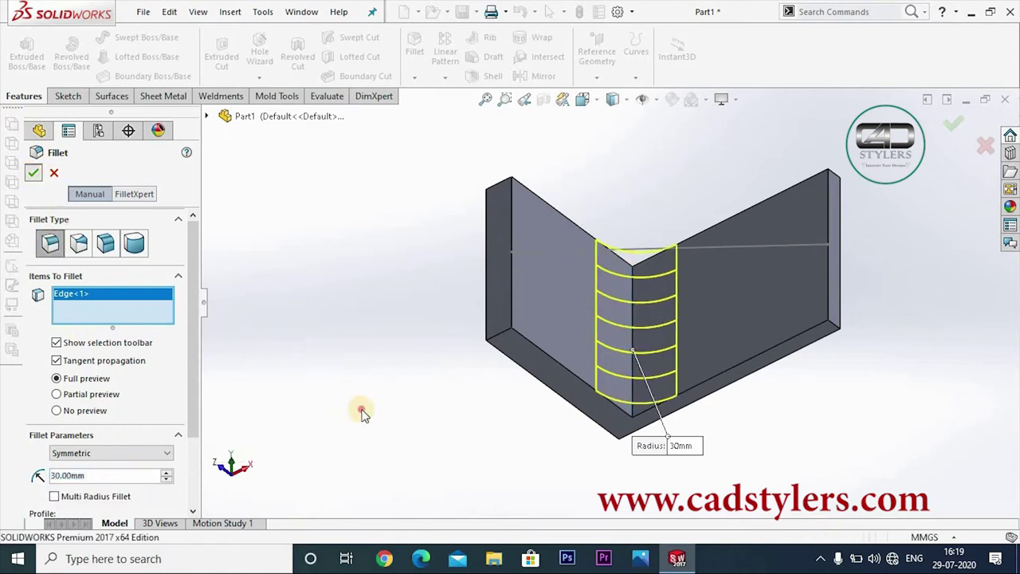
mouse_move(387, 410)
middle_down()
mouse_move(412, 284)
mouse_move(650, 301)
mouse_move(629, 380)
middle_up()
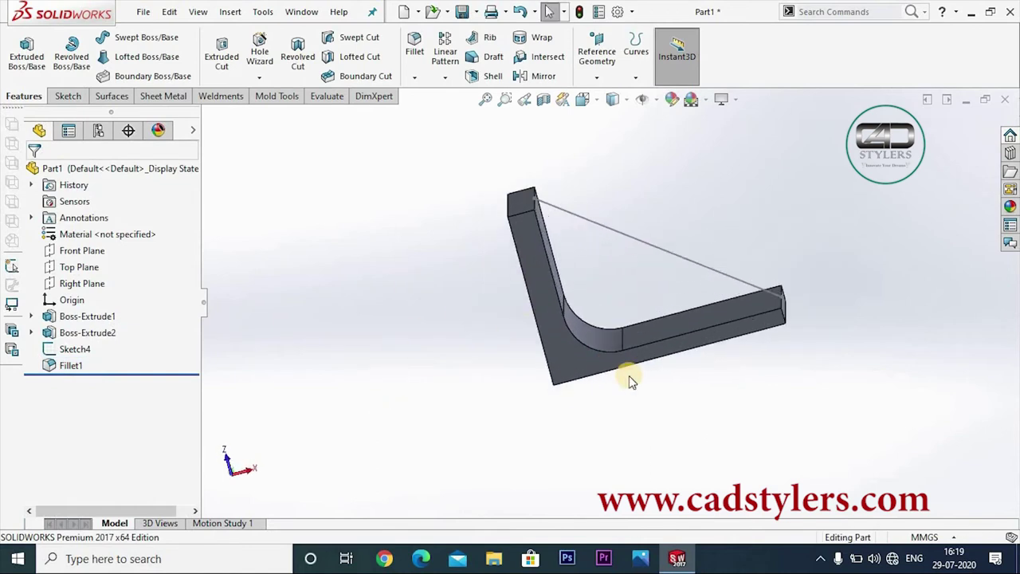
Build Rib3 from the diagonal sketch line, 50 mm thick with flipped material side
scroll(624, 394, up, 2)
scroll(619, 410, down, 4)
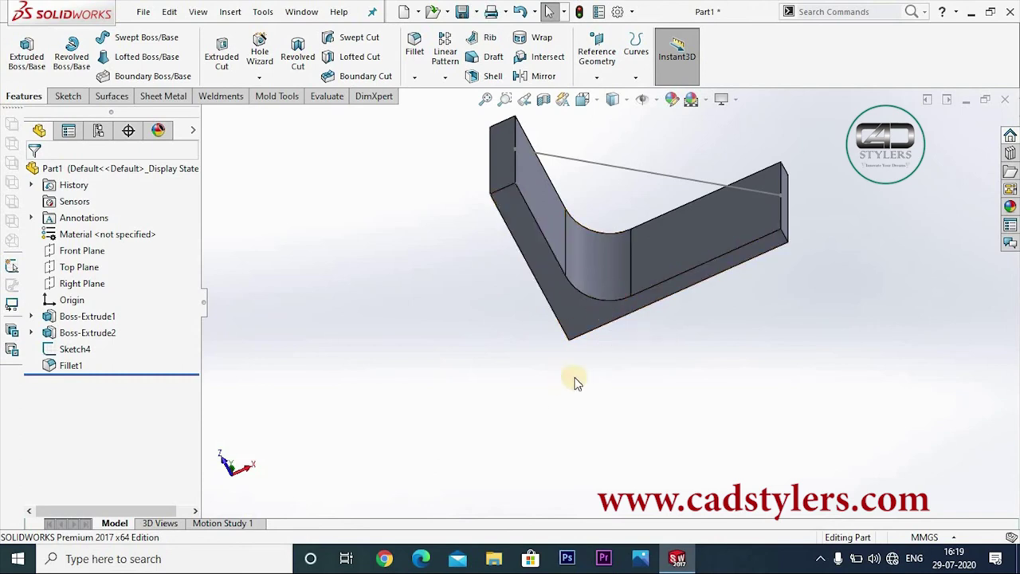
click(489, 40)
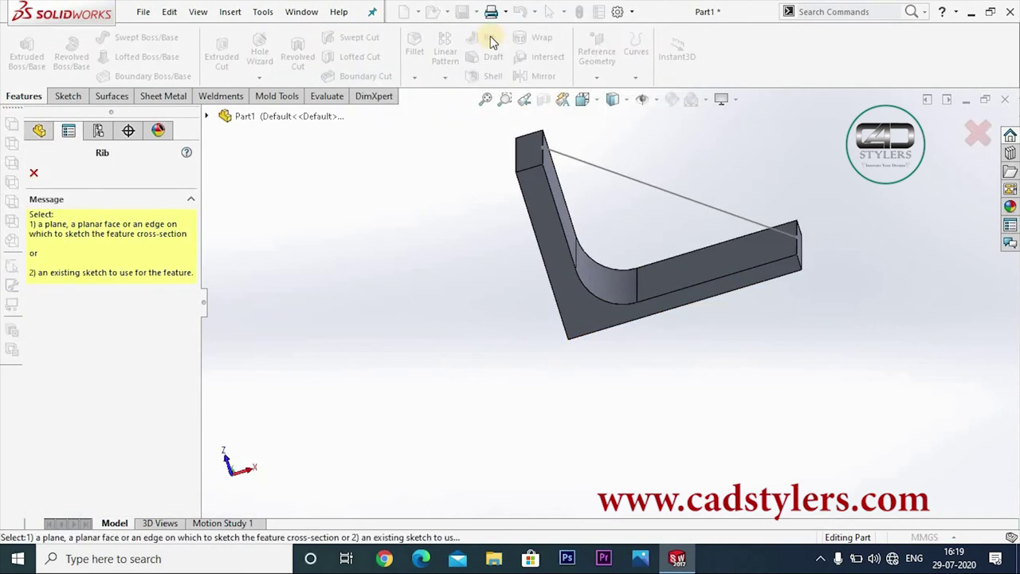
click(584, 160)
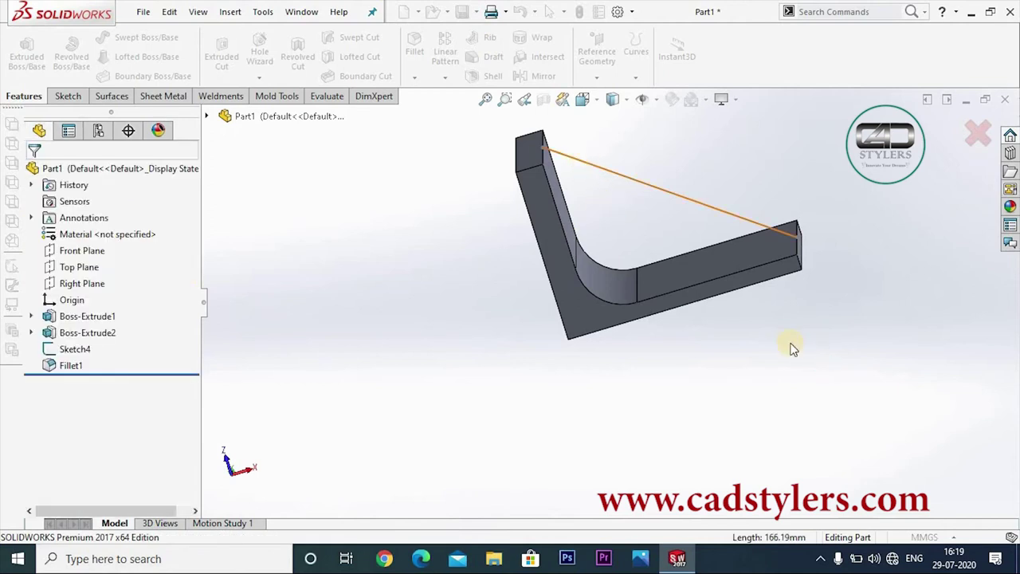
middle_drag(773, 385, 678, 232)
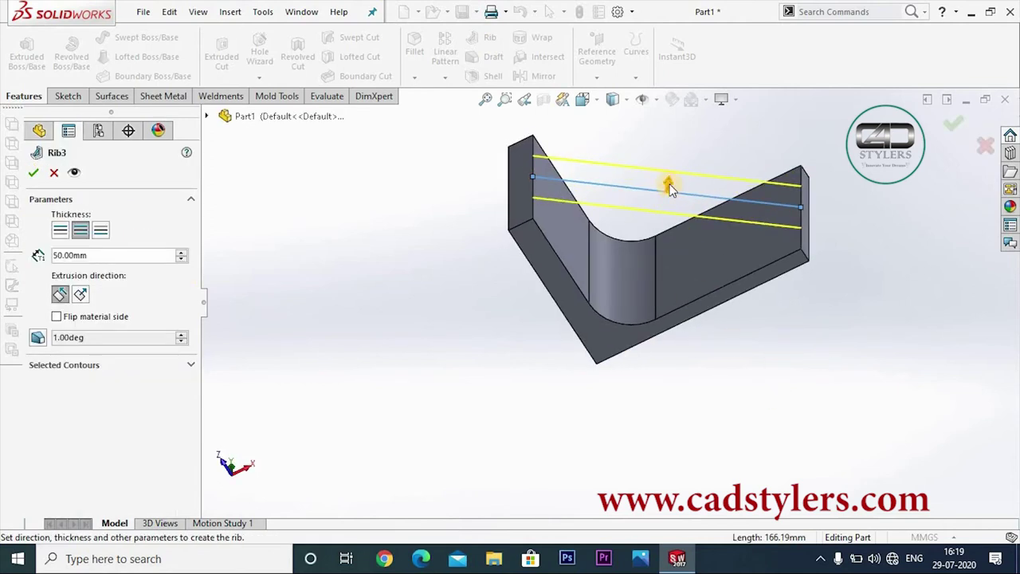
middle_drag(734, 345, 701, 321)
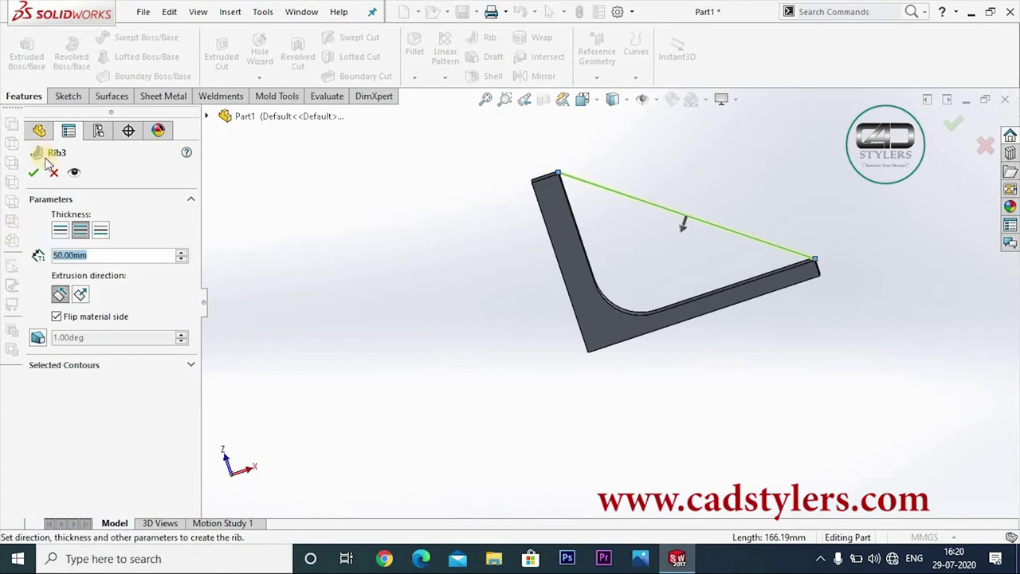
click(35, 173)
middle_drag(478, 311, 457, 410)
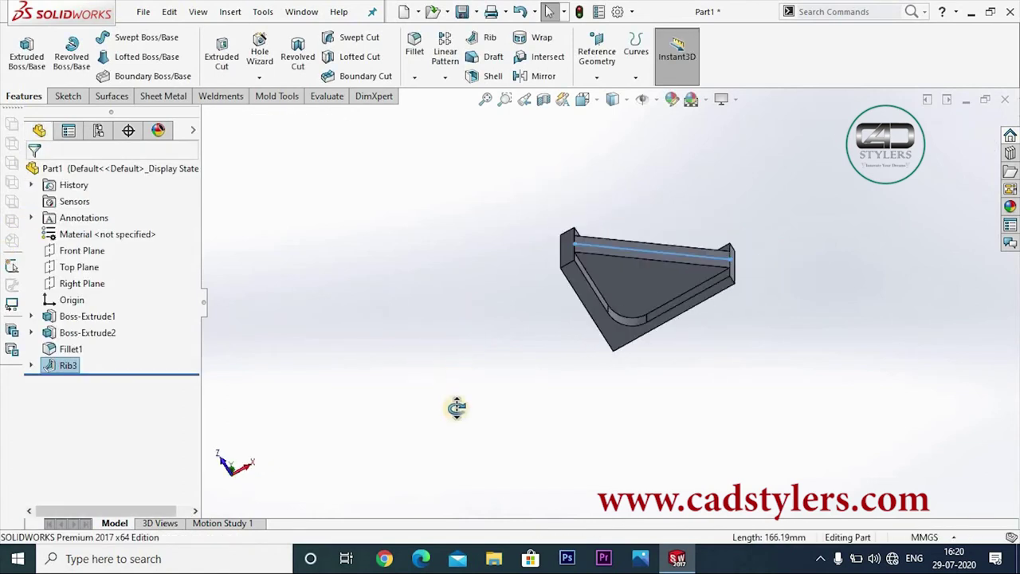
key(ctrl+7)
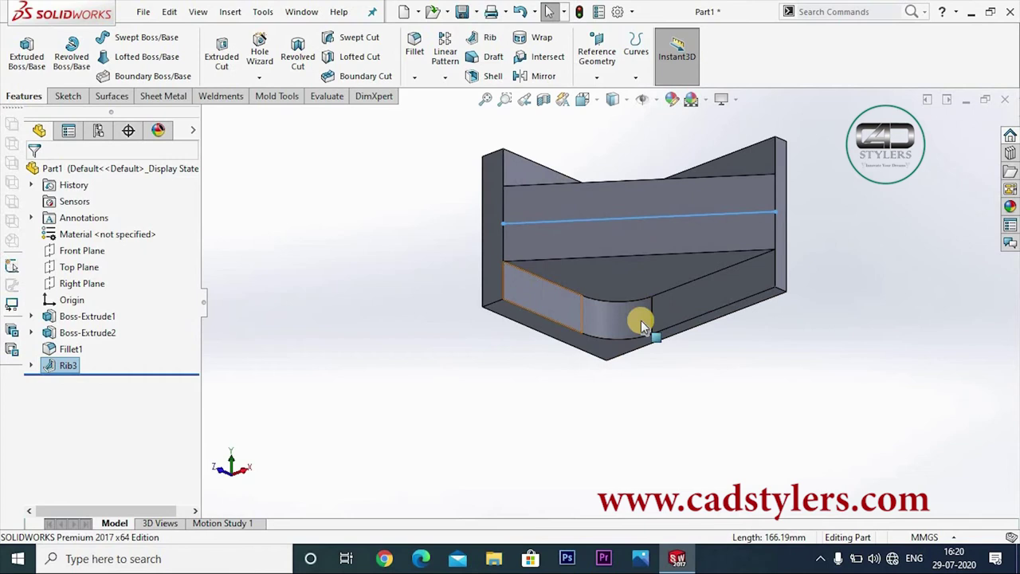
mouse_move(699, 382)
middle_down()
mouse_move(649, 443)
mouse_move(742, 341)
mouse_move(728, 359)
middle_up()
key(ctrl+1)
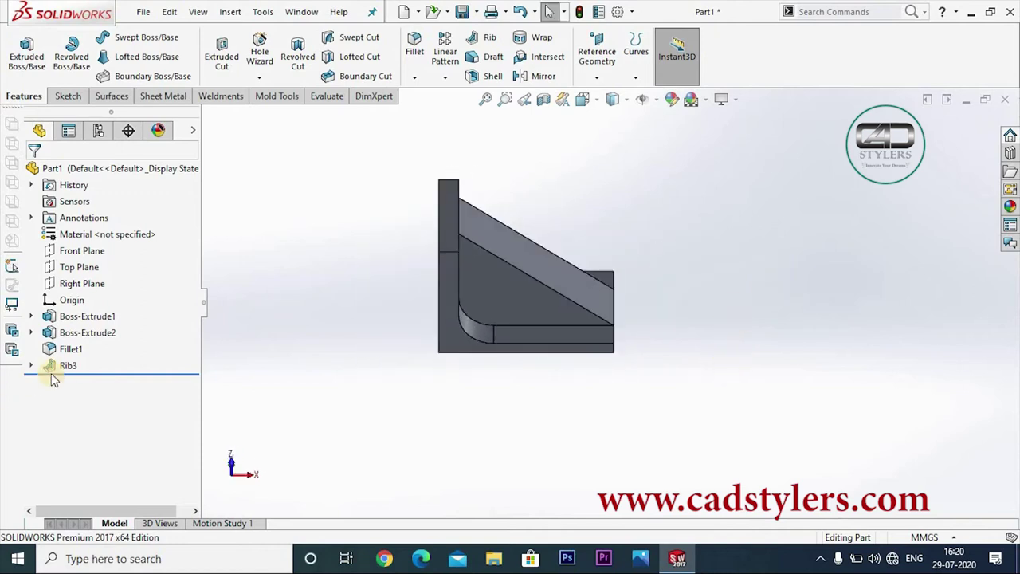
Delete the Rib3 and Fillet1 features
right_click(50, 365)
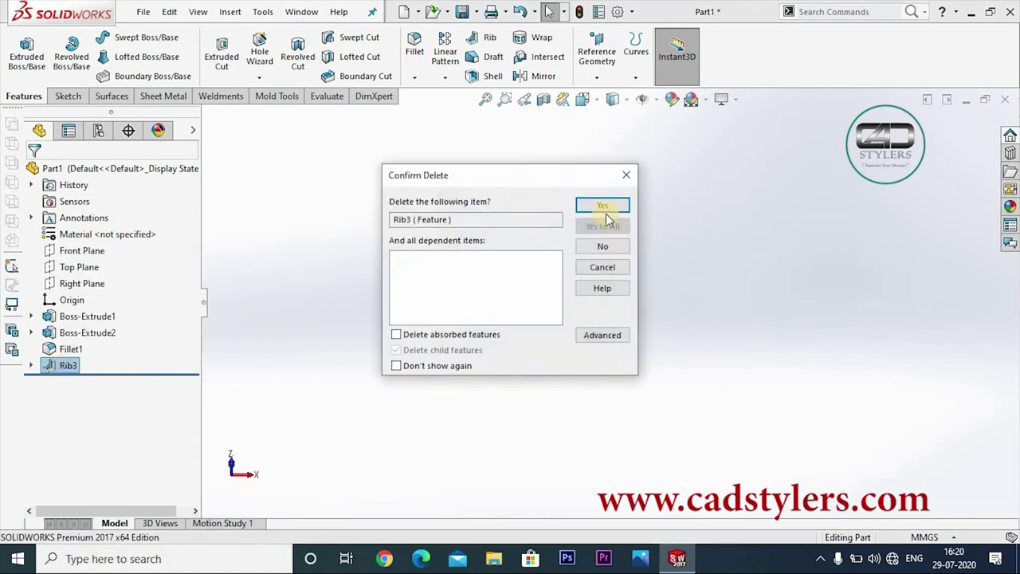
click(604, 208)
right_click(72, 366)
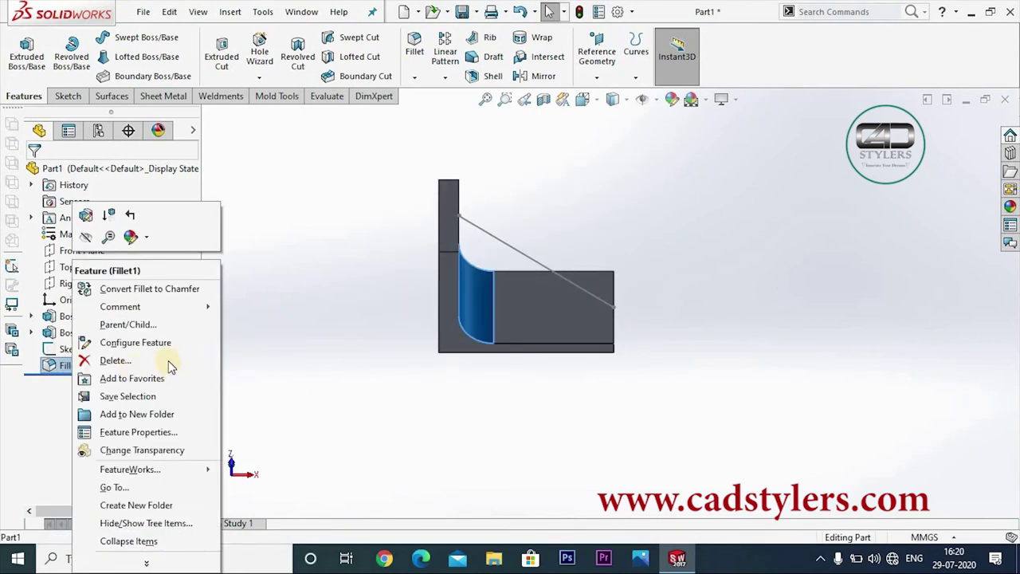
click(114, 360)
click(605, 208)
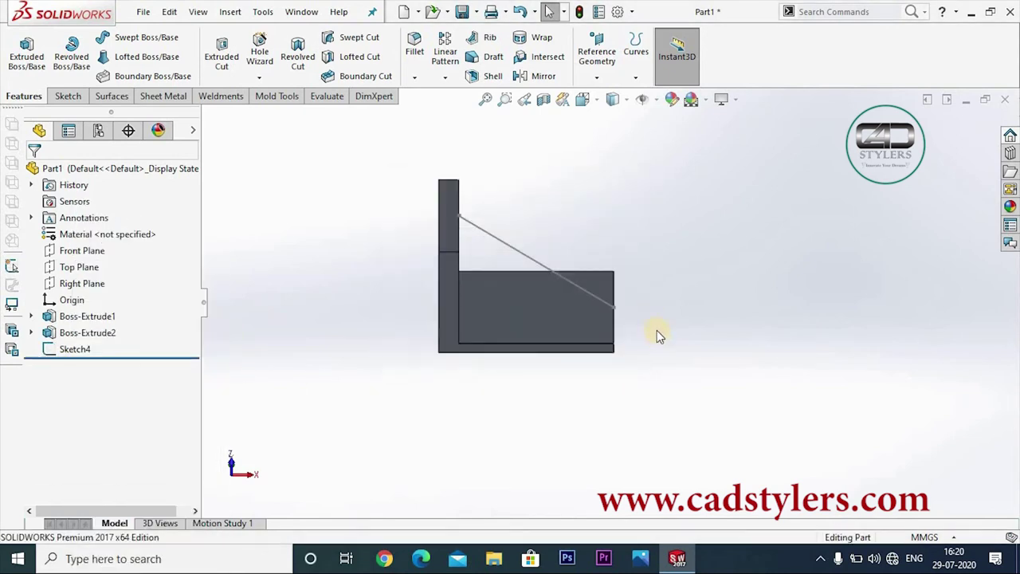
Delete the upright Boss-Extrude2 with its Sketch4, then the leftover Sketch3
middle_drag(656, 330, 409, 275)
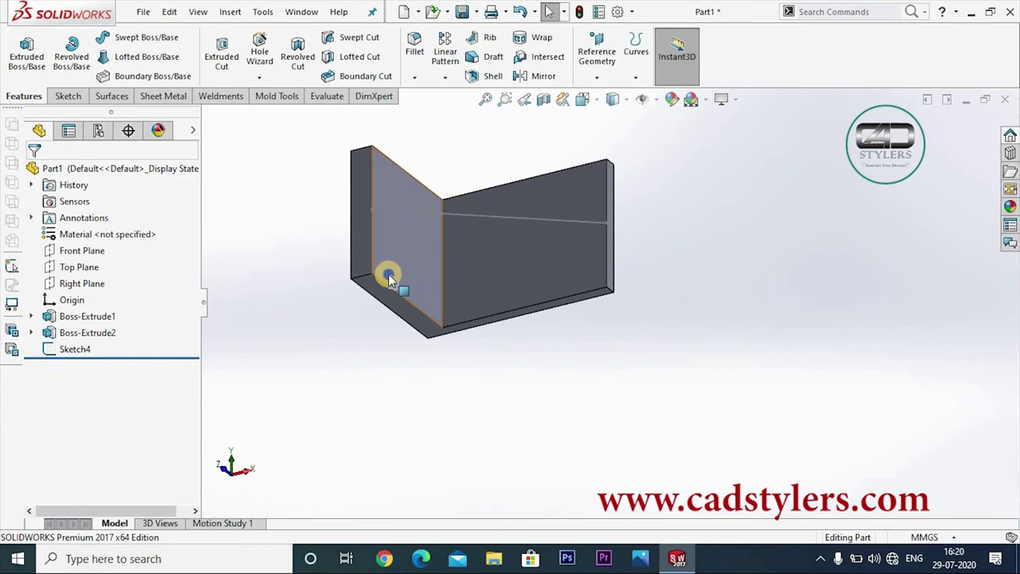
right_click(388, 274)
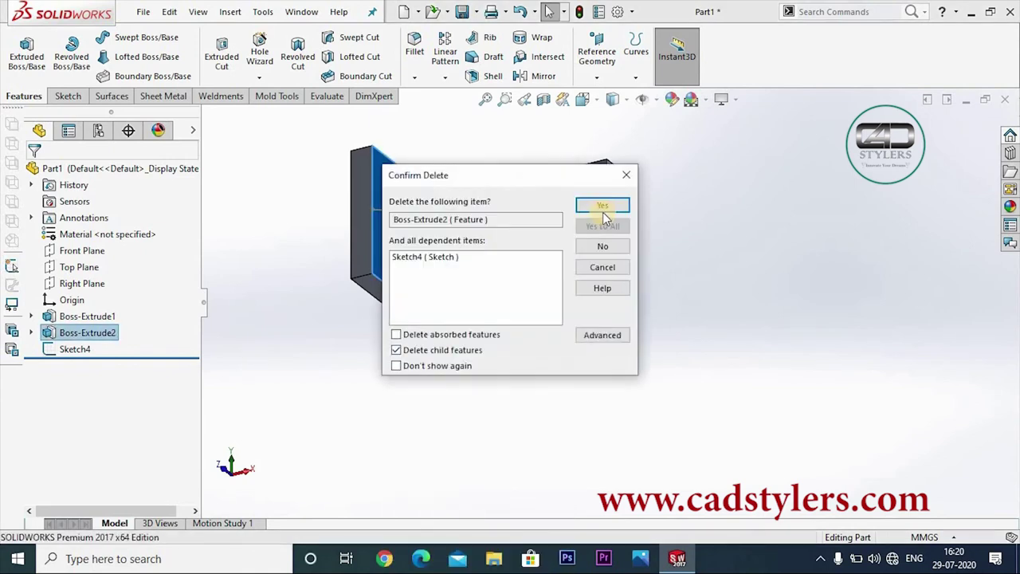
key(Return)
middle_drag(642, 299, 413, 359)
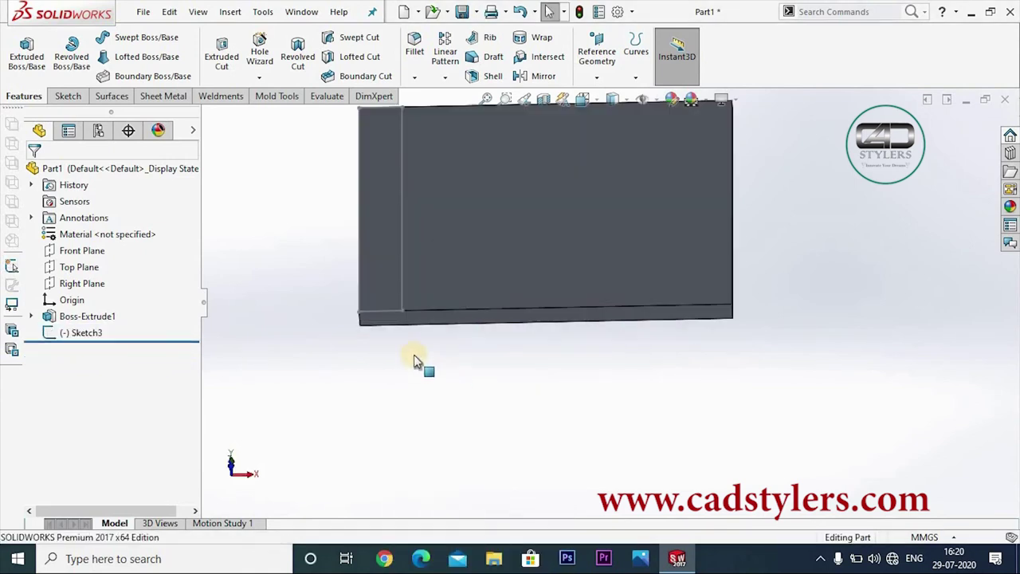
right_click(400, 295)
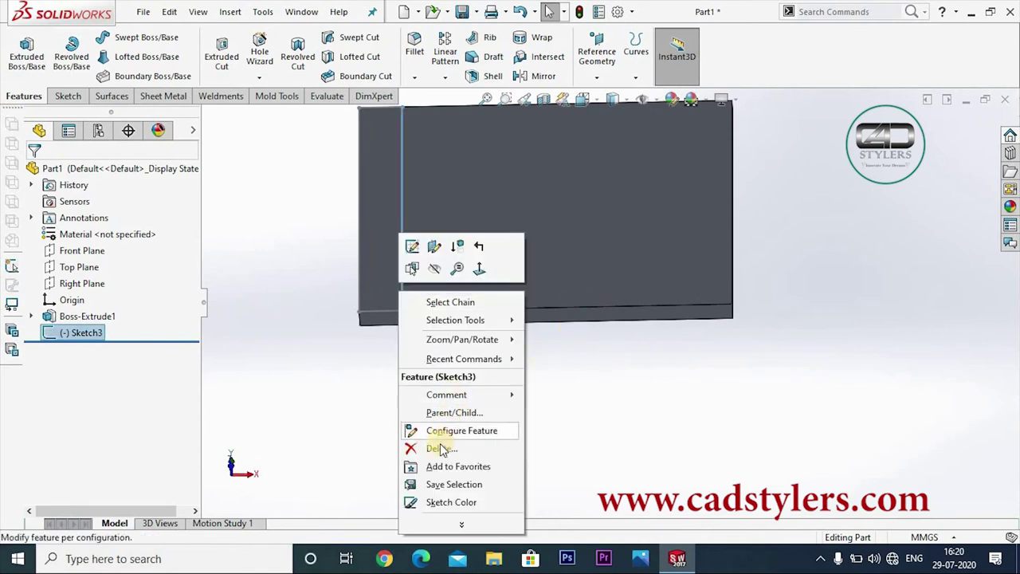
click(442, 448)
click(599, 203)
scroll(653, 334, up, 2)
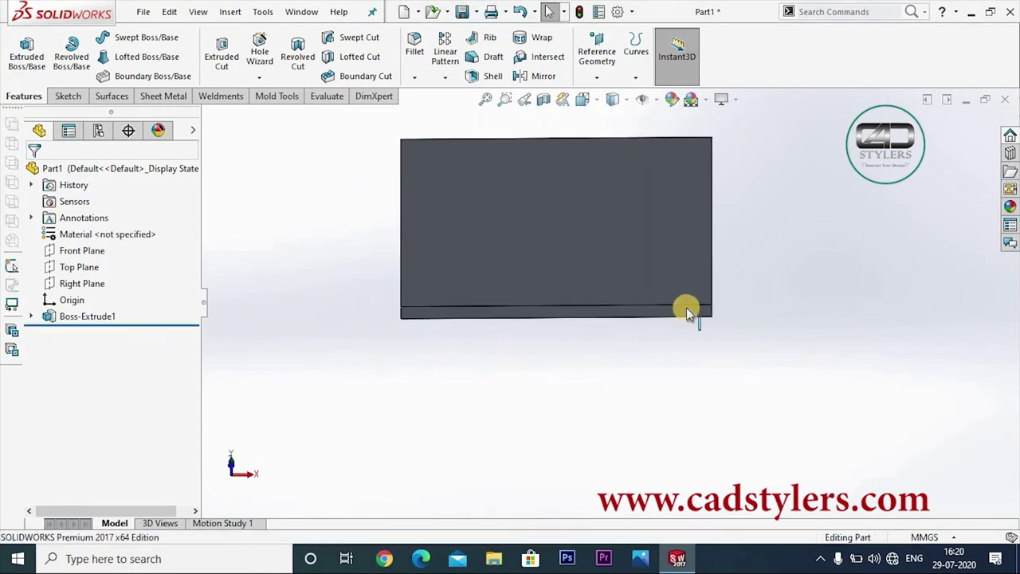
Start a new sketch on the plate's front face, viewed normal to it
right_click(689, 233)
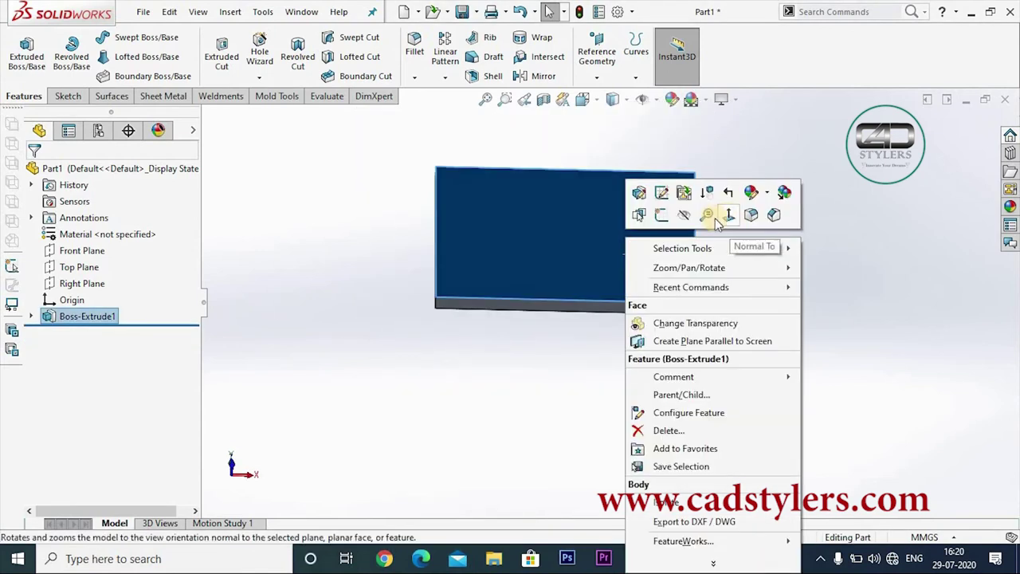
click(660, 217)
key(space)
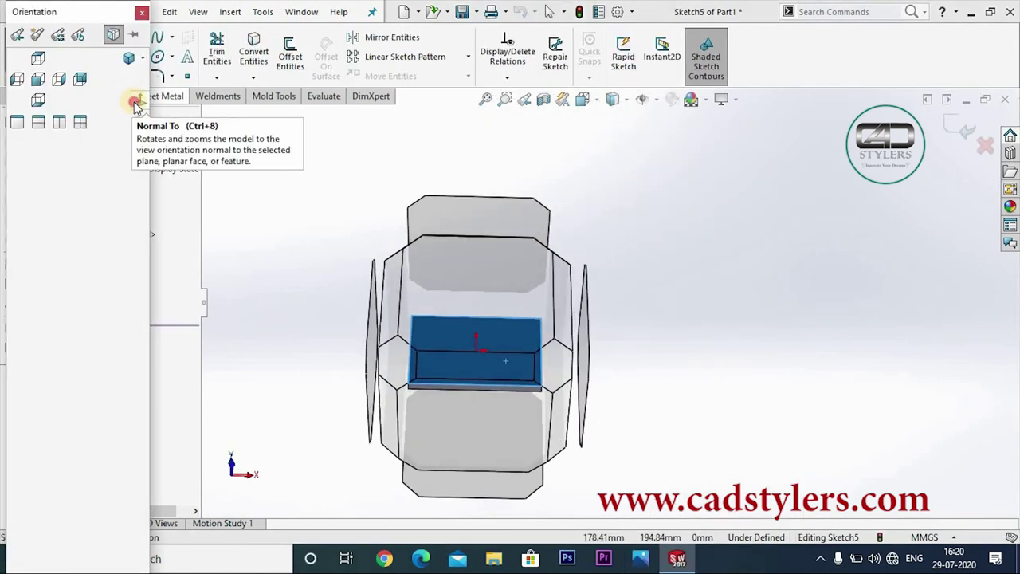
click(138, 106)
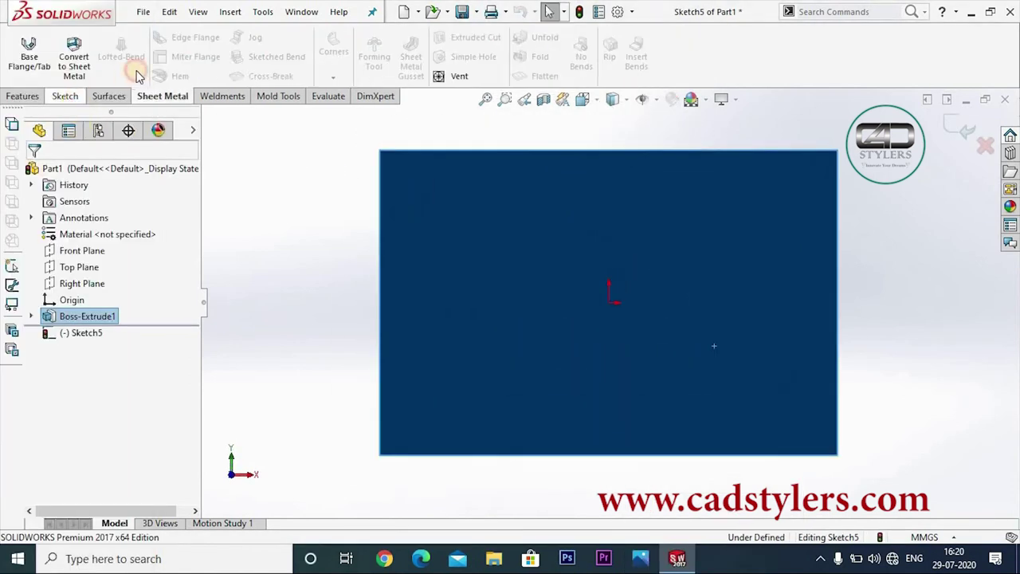
Draw Sketch5's circle centred on the plate's left edge, overhanging it
click(64, 96)
click(128, 38)
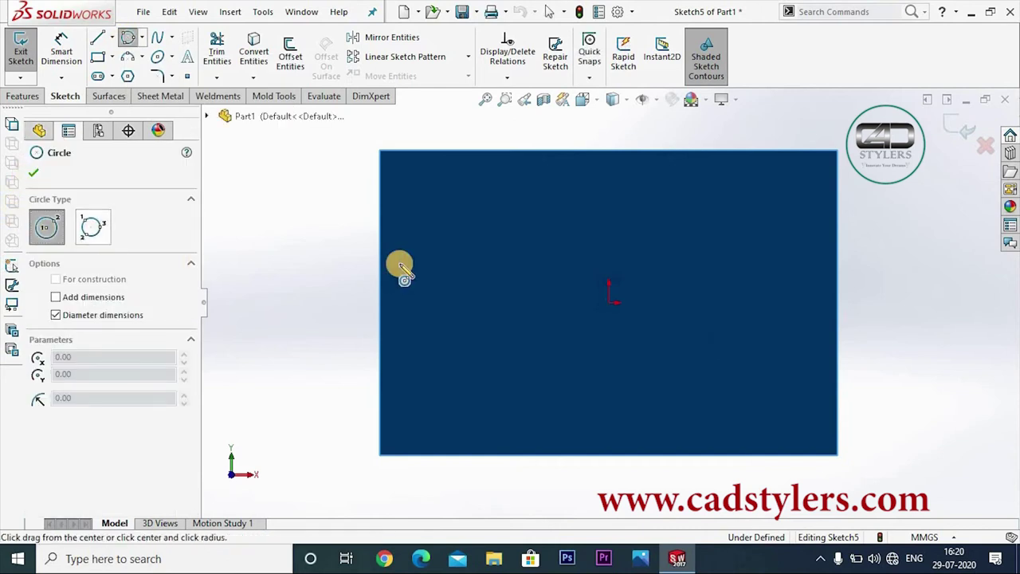
drag(379, 302, 383, 149)
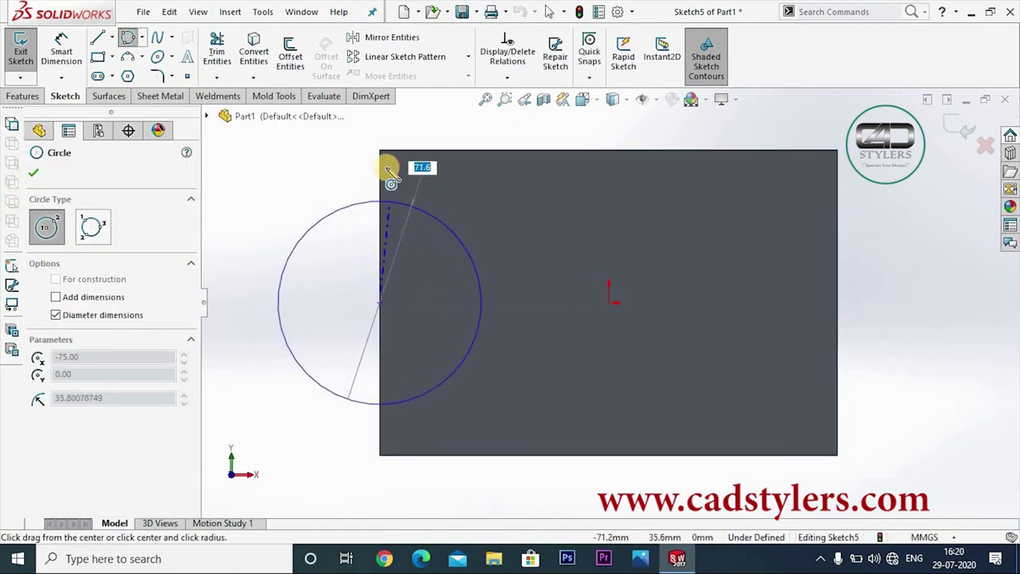
right_click(431, 169)
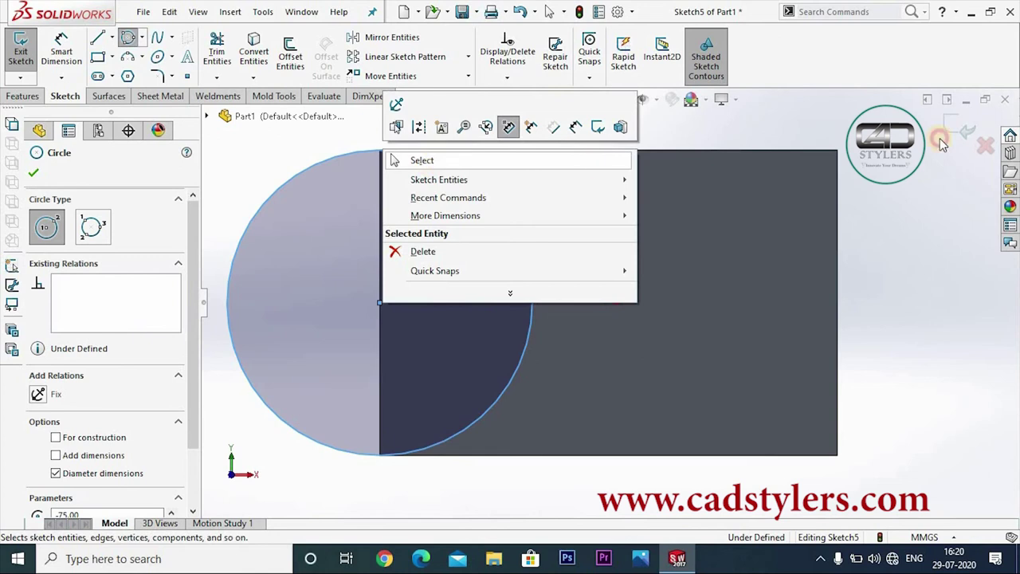
click(418, 159)
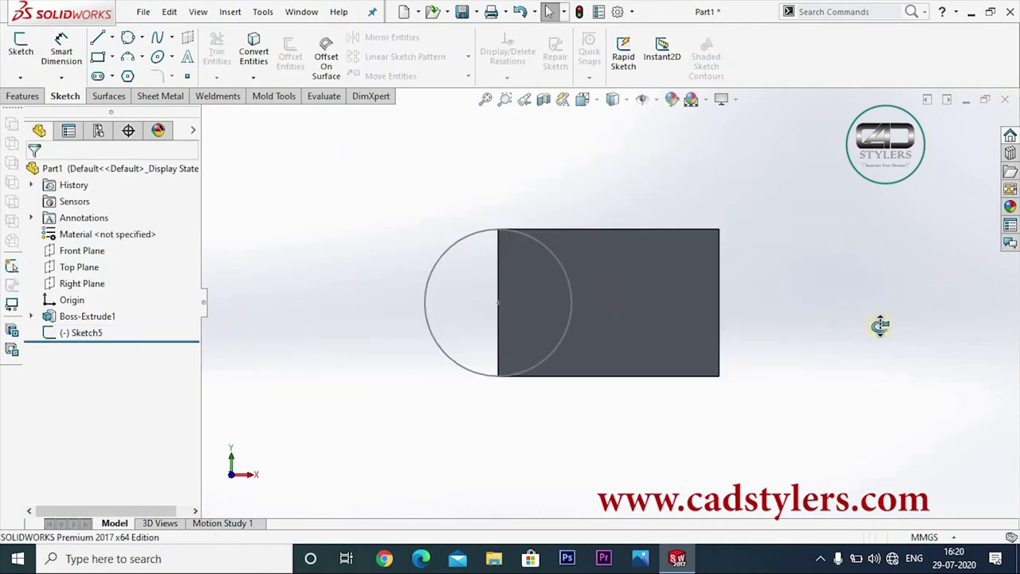
click(114, 334)
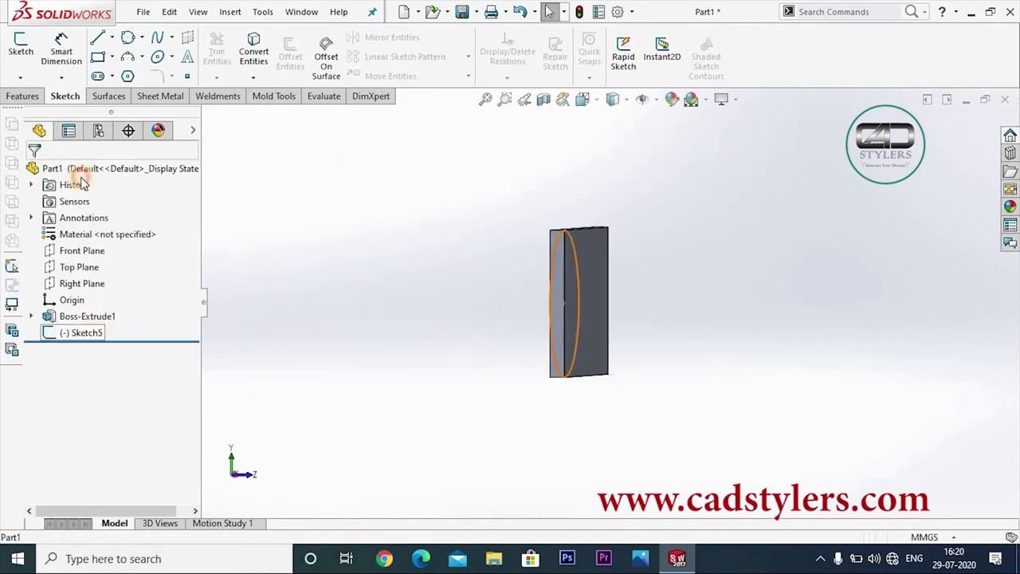
Extrude Sketch5's circle 130 mm in the reversed direction as cylinder Boss-Extrude3
click(22, 96)
click(26, 57)
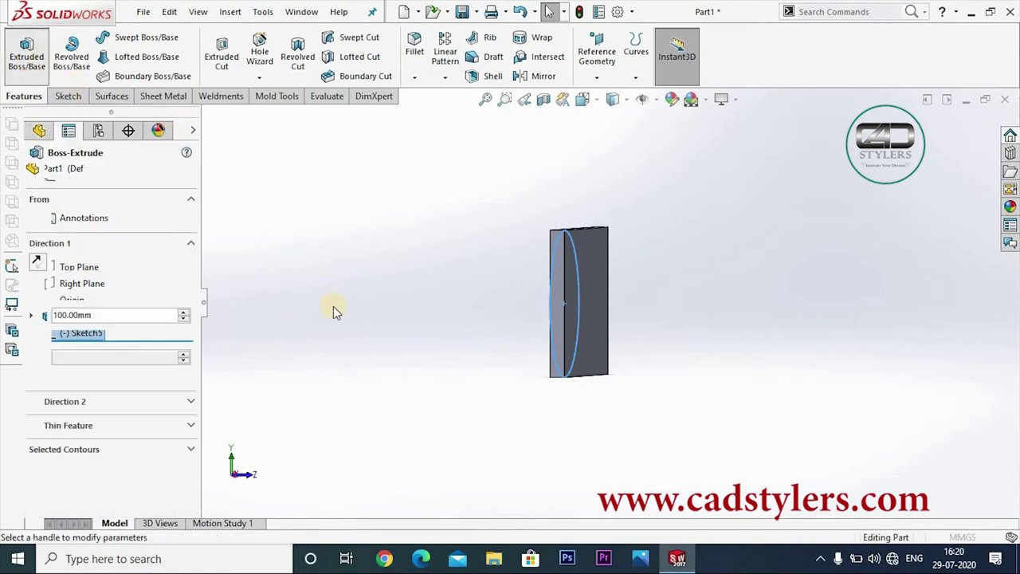
click(37, 262)
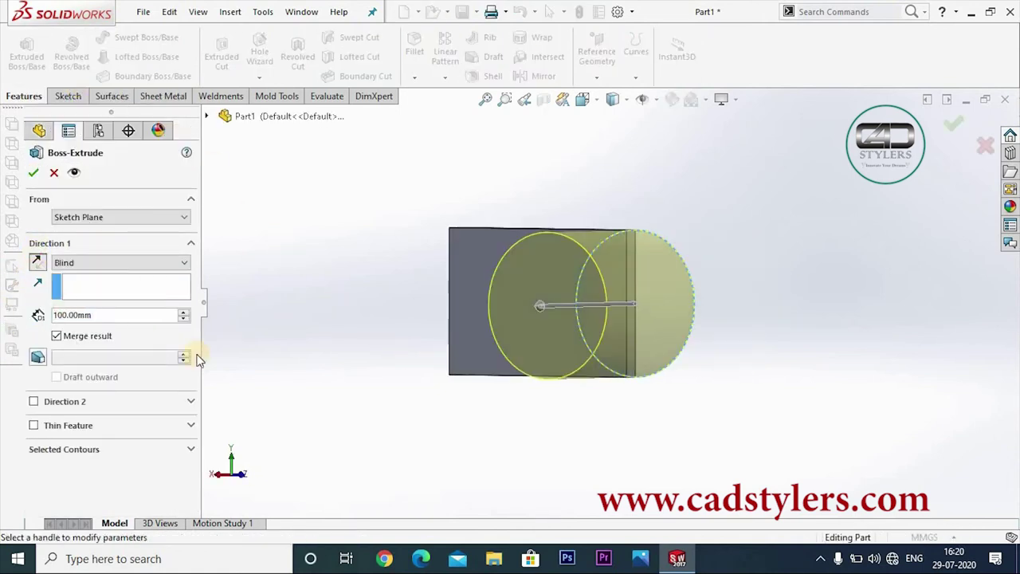
middle_drag(331, 367, 326, 376)
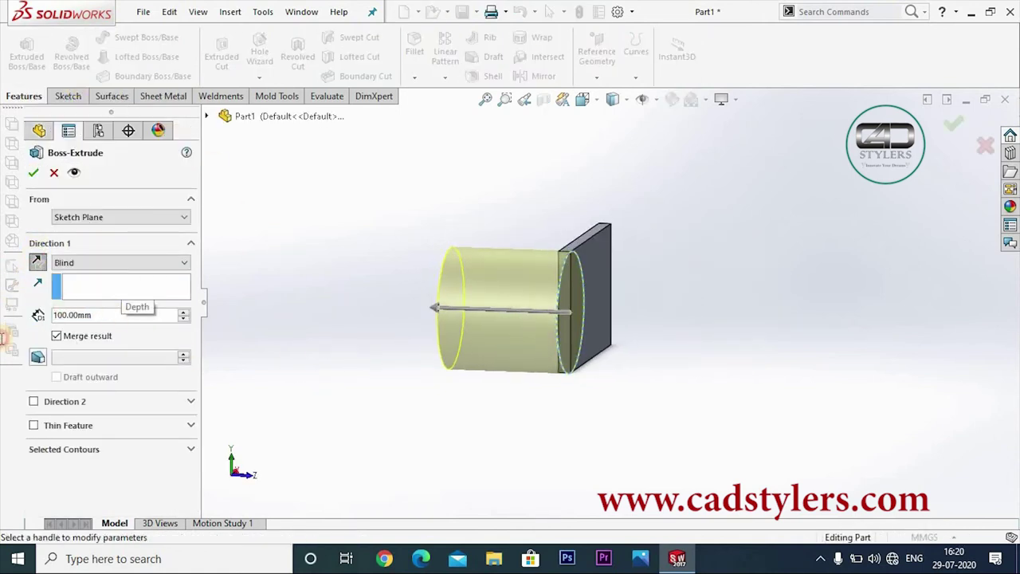
text(130)
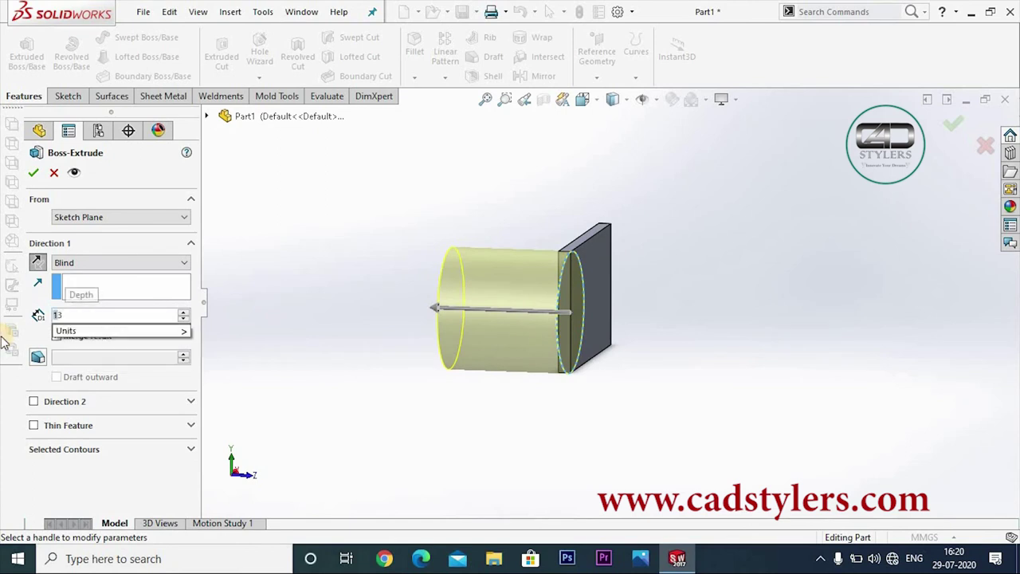
key(Return)
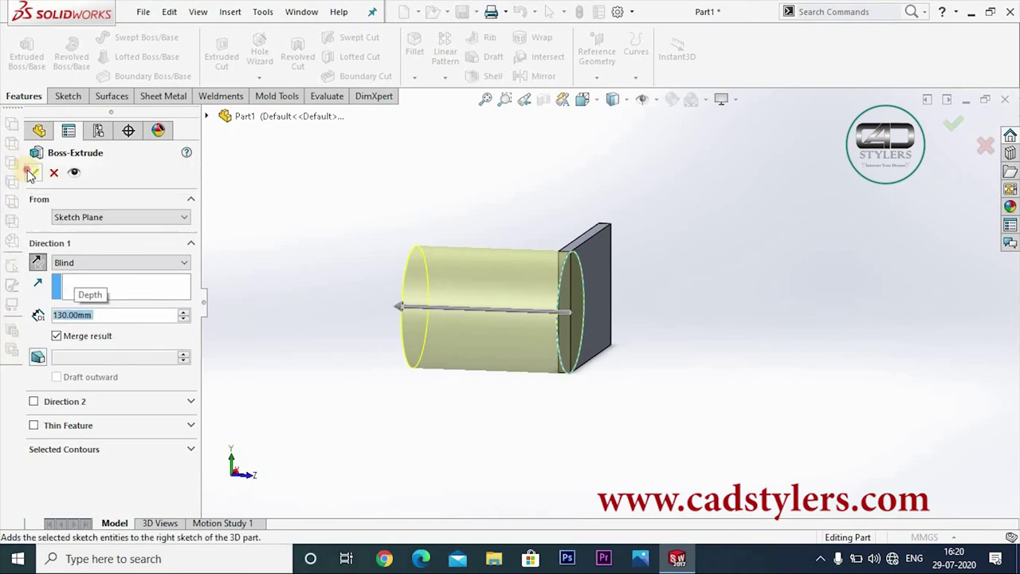
click(33, 173)
middle_drag(603, 285, 603, 337)
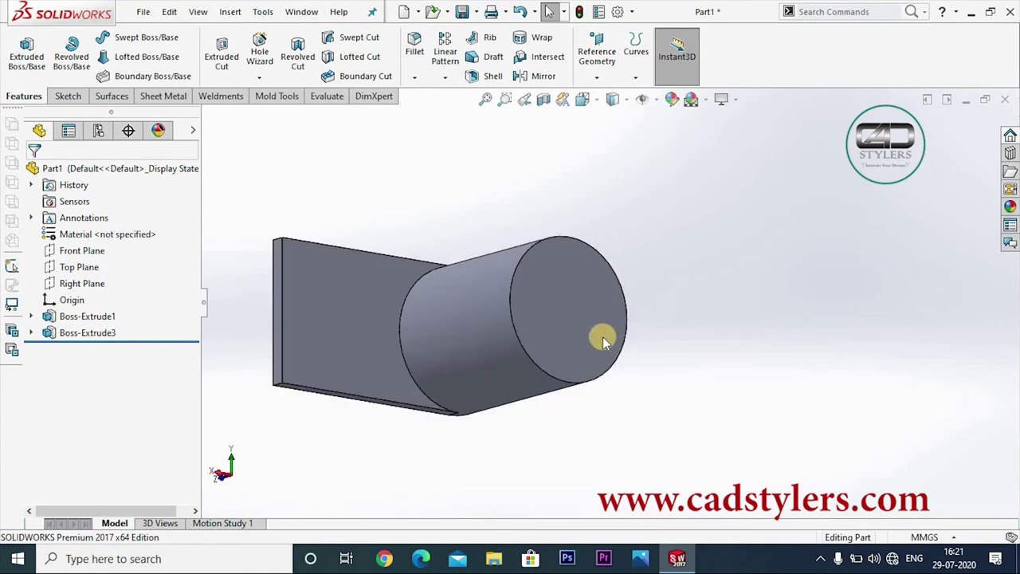
scroll(585, 312, down, 3)
scroll(565, 398, down, 3)
mouse_move(565, 398)
middle_down()
mouse_move(547, 366)
mouse_move(555, 318)
middle_up()
scroll(547, 366, up, 4)
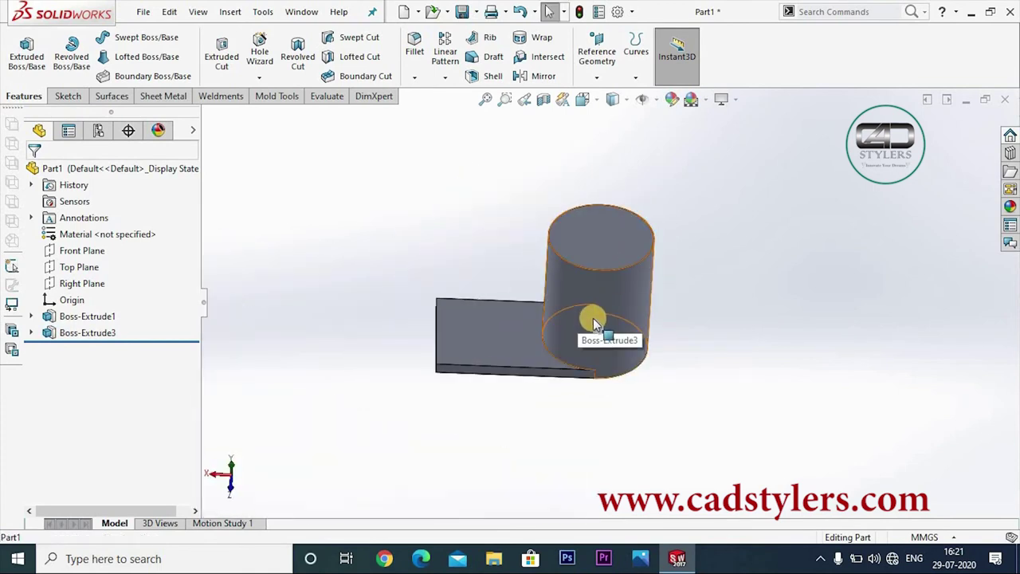
mouse_move(619, 400)
middle_down()
mouse_move(628, 348)
mouse_move(632, 397)
middle_up()
scroll(628, 351, down, 2)
scroll(627, 362, up, 2)
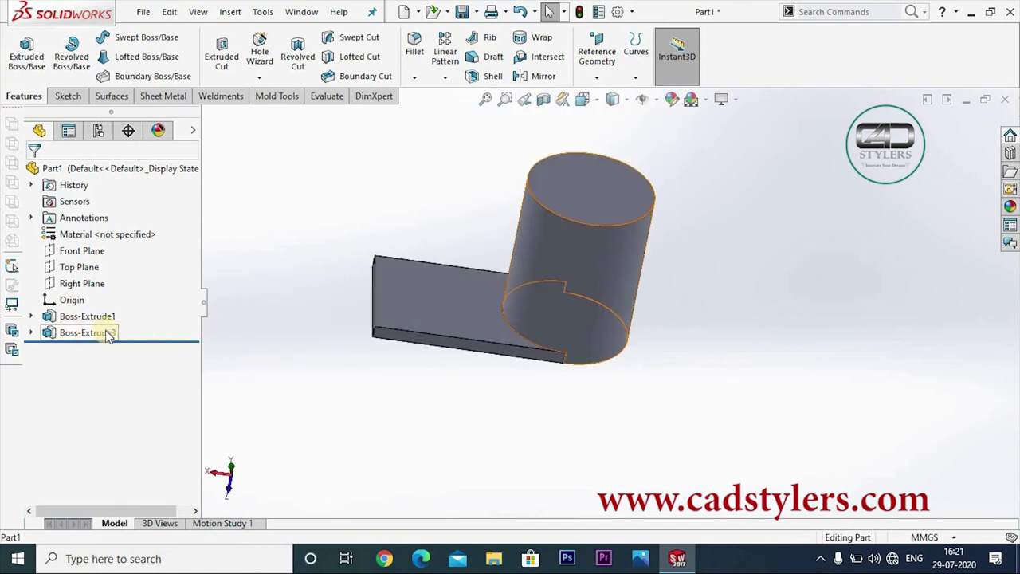
middle_drag(433, 381, 443, 359)
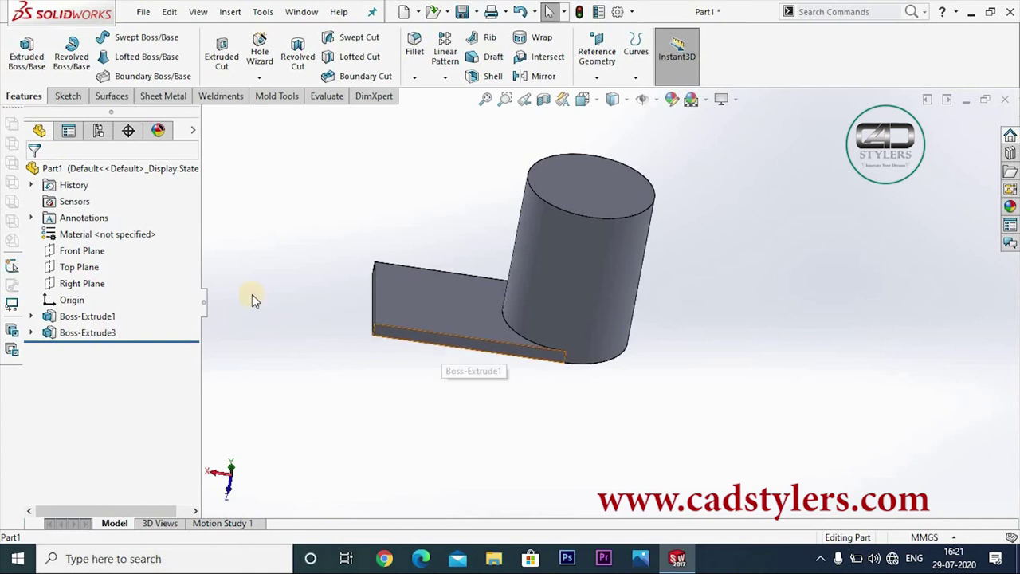
Start a new sketch on the Top Plane, viewed straight down
middle_drag(240, 334, 291, 333)
click(80, 267)
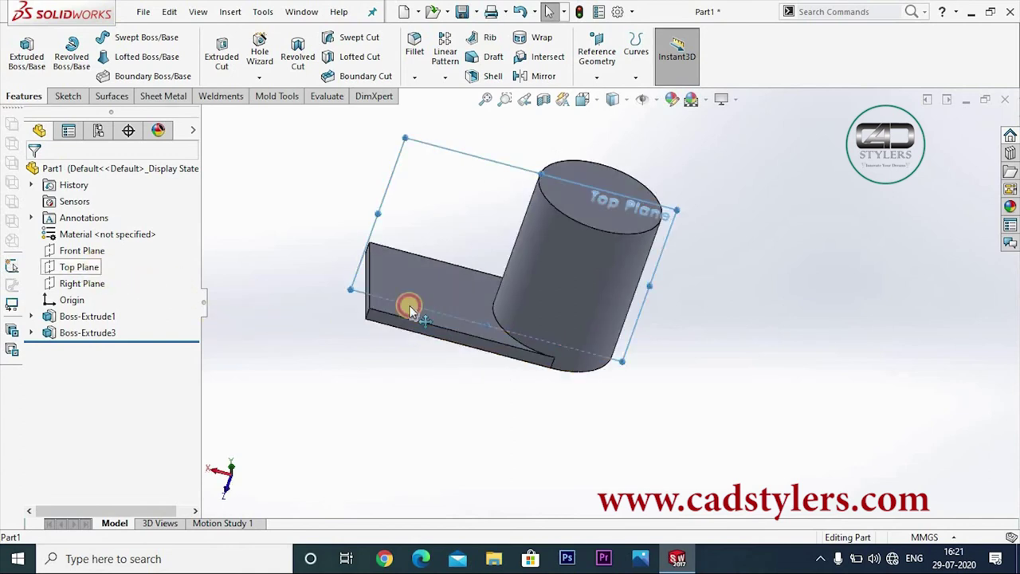
mouse_move(409, 303)
middle_down()
mouse_move(452, 427)
mouse_move(428, 401)
mouse_move(224, 414)
middle_up()
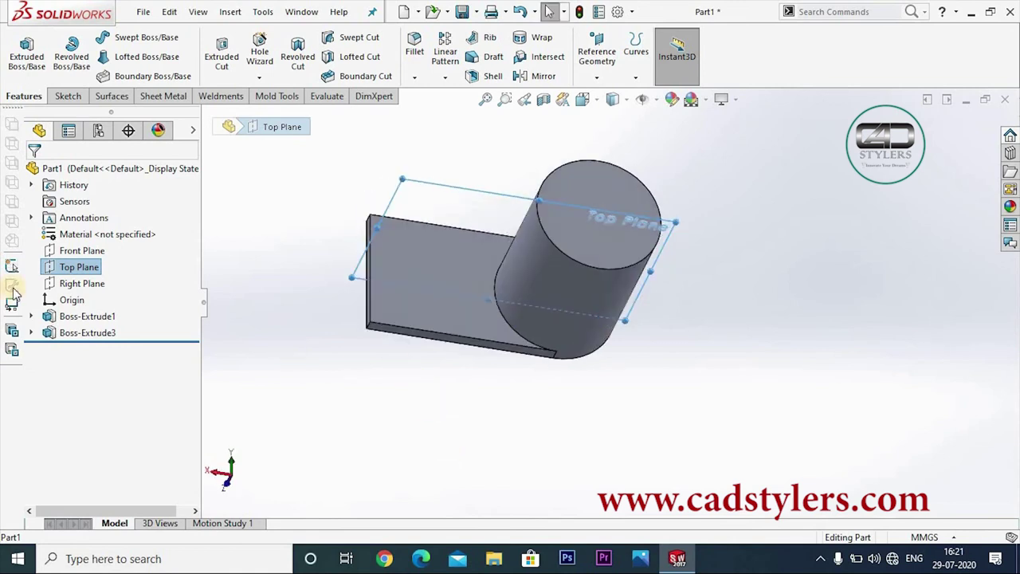
right_click(79, 267)
click(85, 242)
key(space)
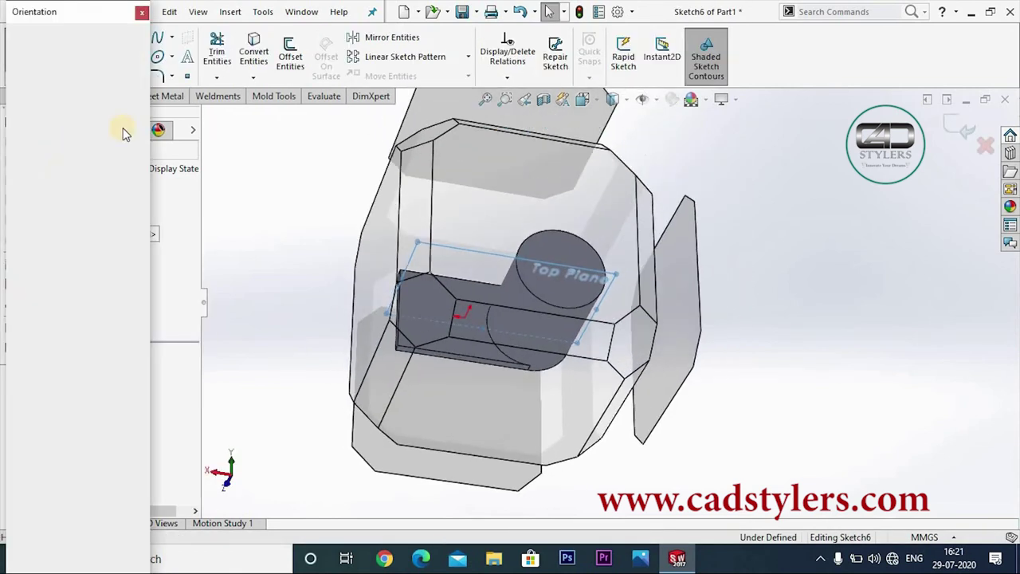
key(ctrl+8)
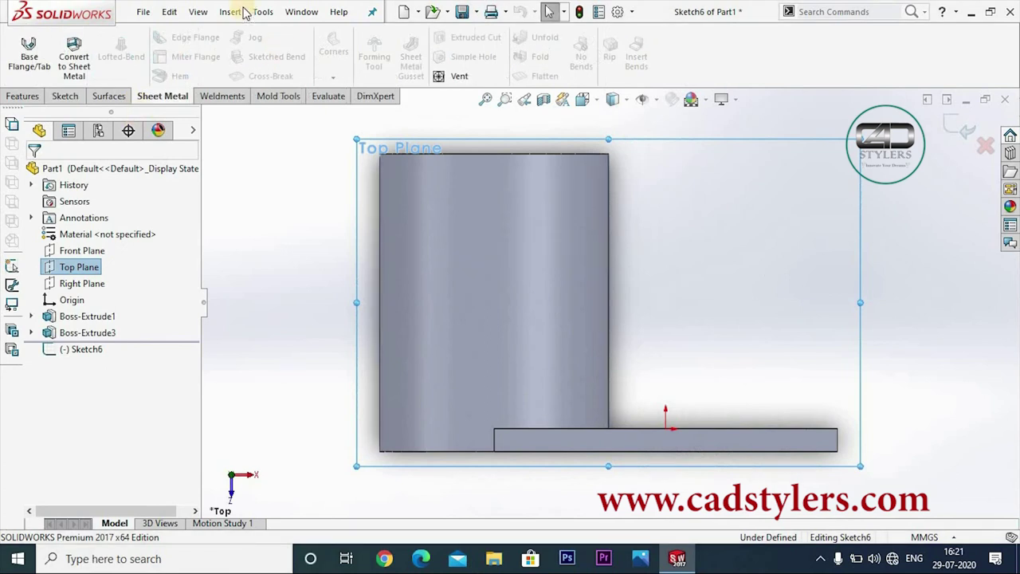
Draw a diagonal line from the cylinder's top-right corner to the plate's far corner
click(97, 37)
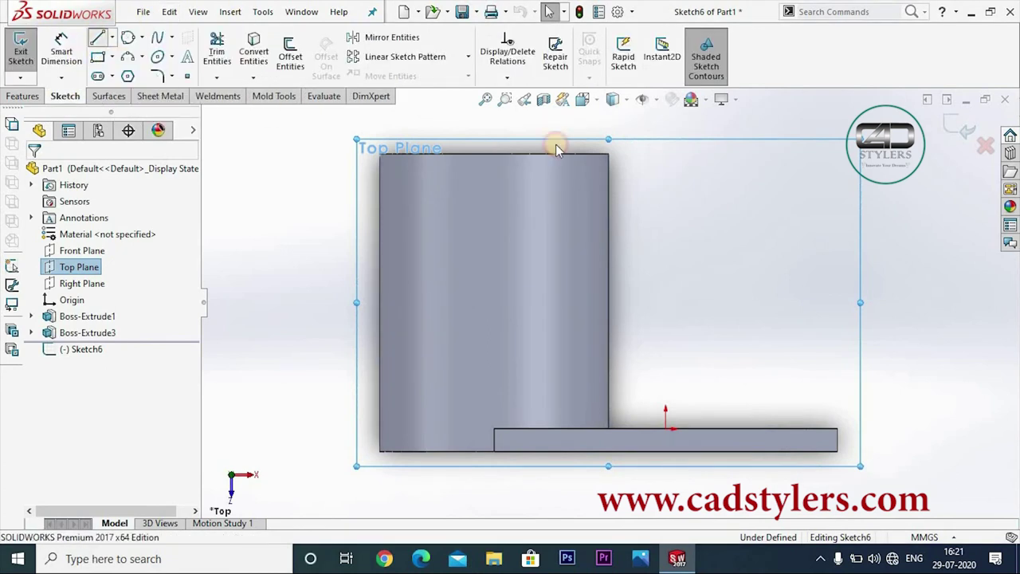
click(608, 155)
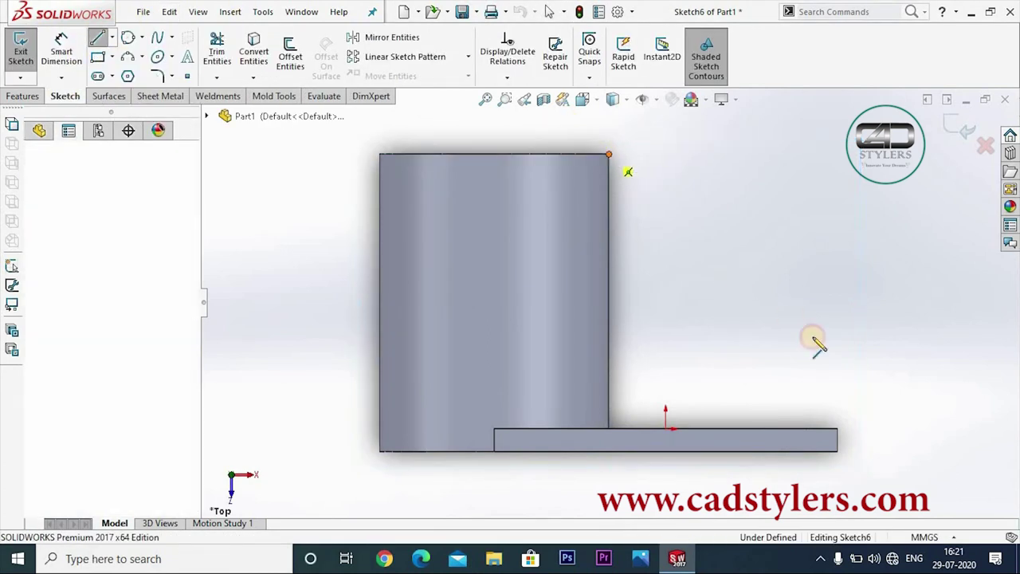
click(834, 430)
right_click(852, 438)
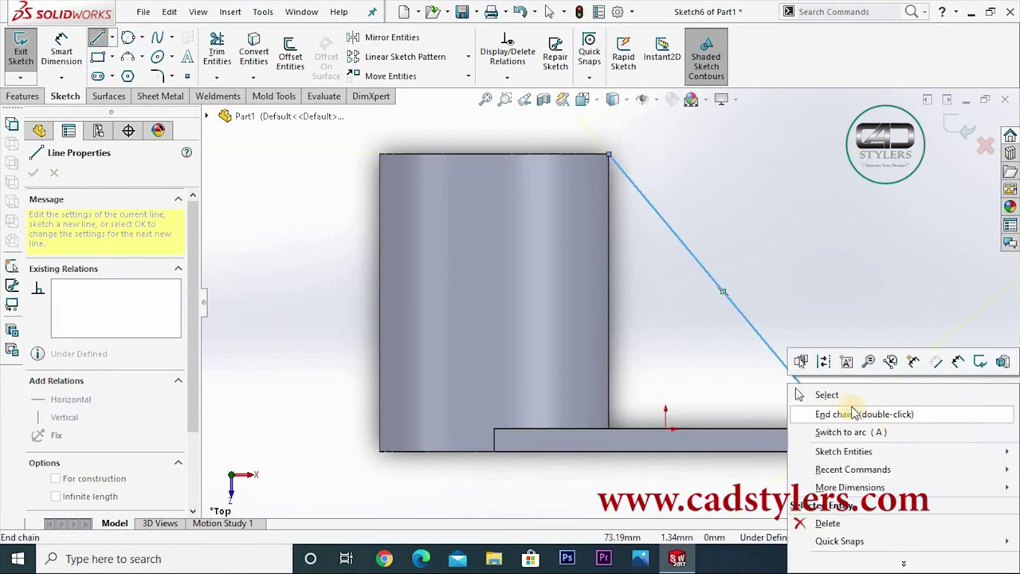
click(837, 390)
click(952, 127)
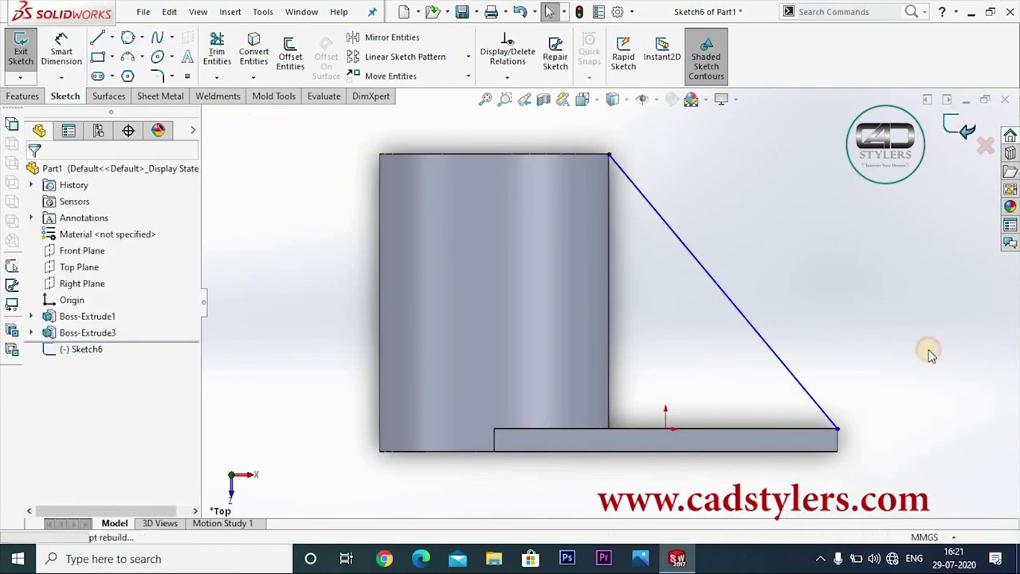
scroll(872, 350, up, 3)
mouse_move(872, 351)
middle_down()
mouse_move(711, 296)
mouse_move(664, 337)
middle_up()
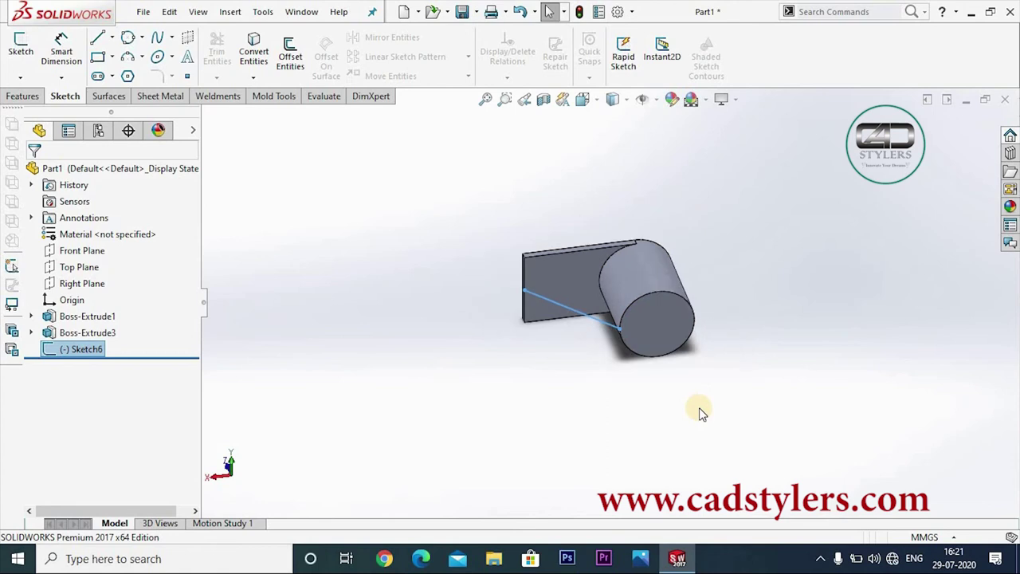
scroll(624, 341, up, 5)
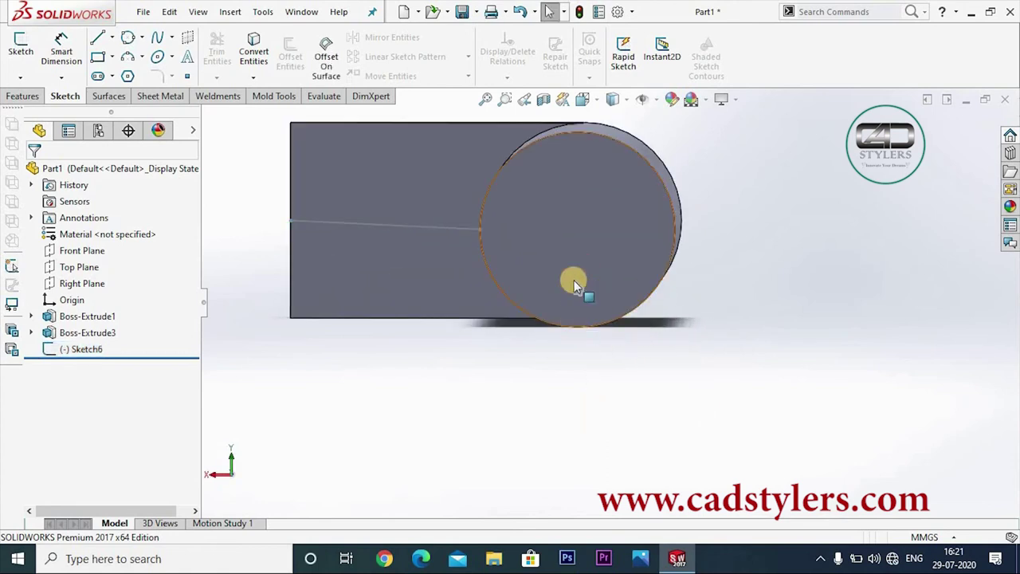
middle_drag(604, 376, 619, 353)
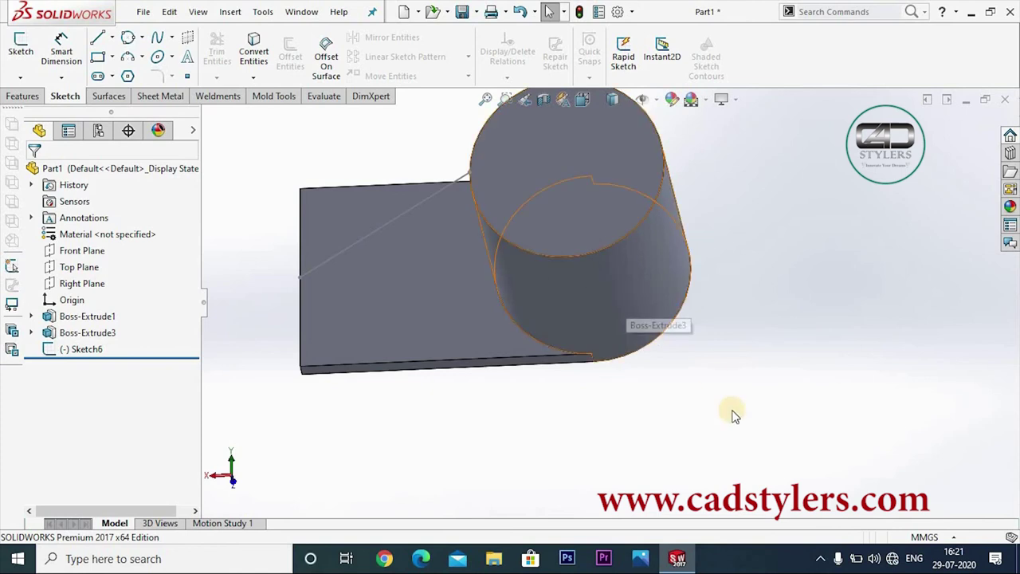
middle_drag(733, 412, 740, 376)
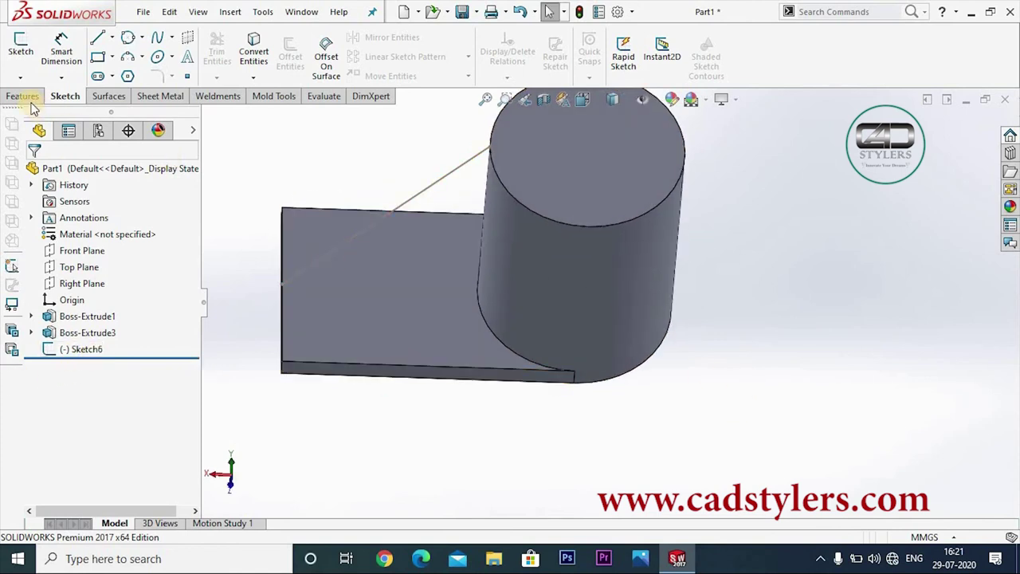
Preview a rib on Sketch6's diagonal line, then cancel it after the rebuild error
click(480, 37)
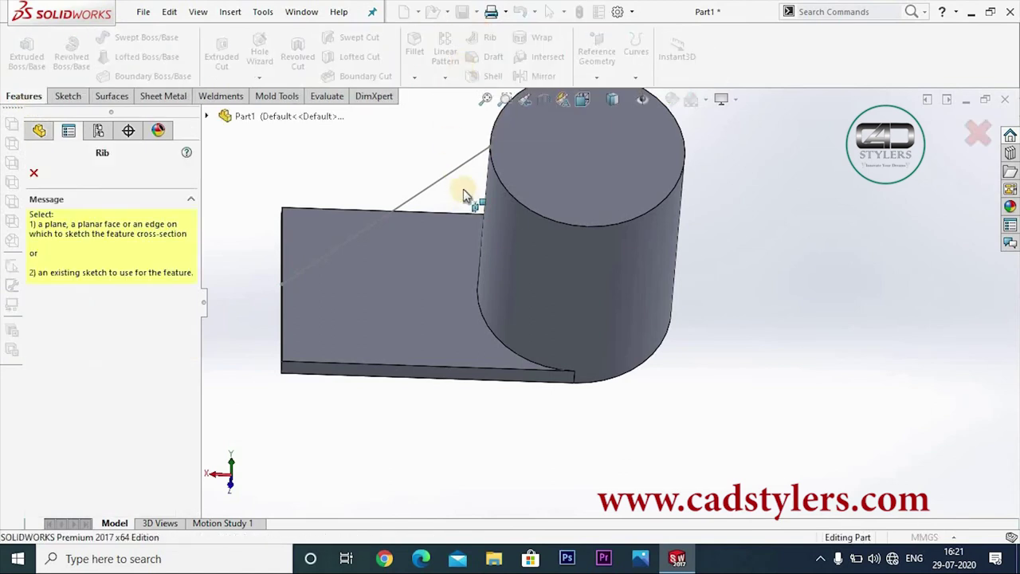
click(454, 172)
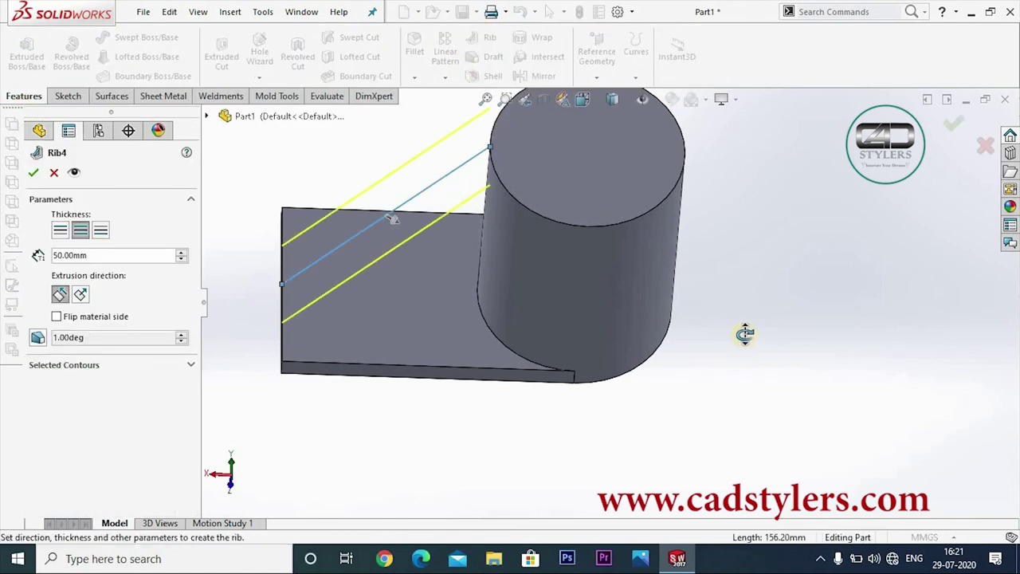
mouse_move(744, 332)
middle_down()
mouse_move(738, 285)
mouse_move(660, 291)
mouse_move(683, 423)
middle_up()
scroll(582, 294, down, 3)
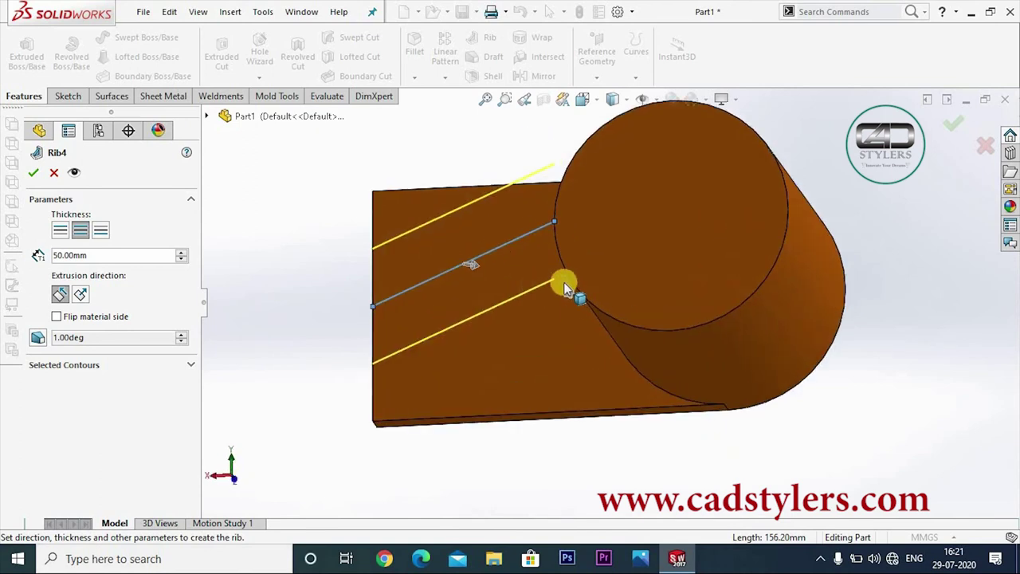
mouse_move(637, 202)
middle_down()
mouse_move(658, 282)
mouse_move(619, 274)
middle_up()
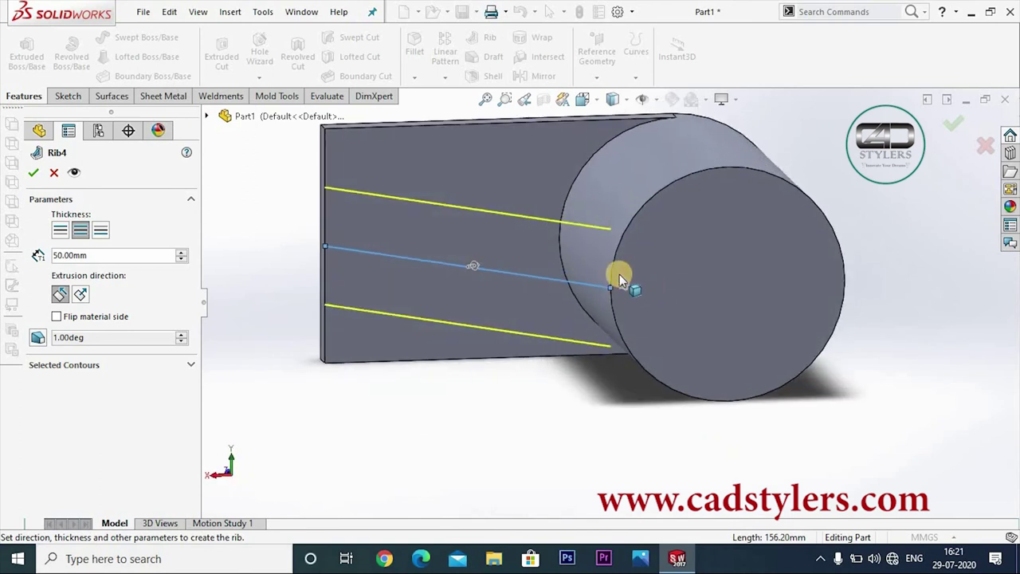
scroll(615, 233, down, 3)
scroll(616, 256, up, 3)
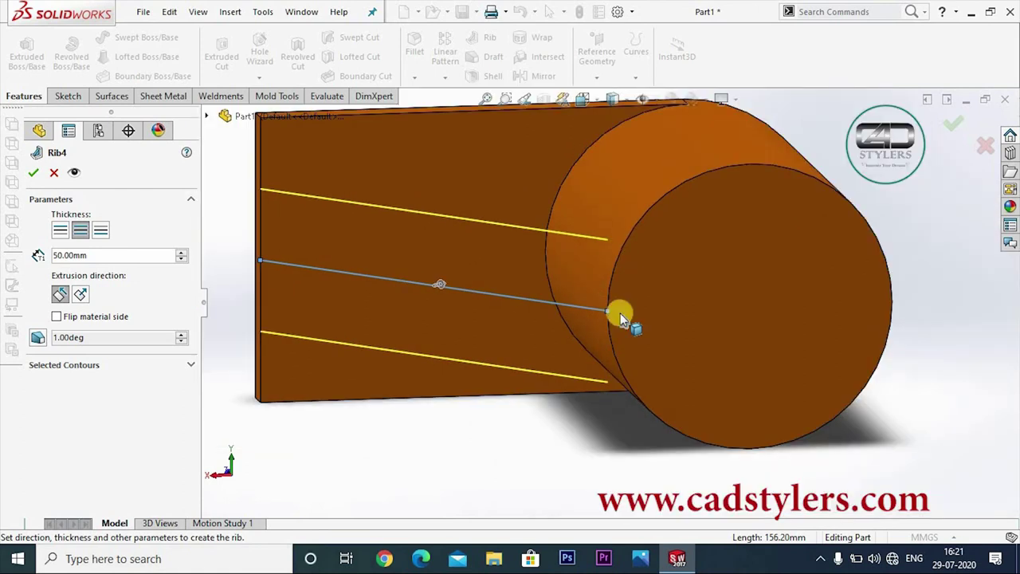
scroll(620, 312, up, 3)
mouse_move(608, 255)
middle_down()
mouse_move(612, 395)
mouse_move(606, 357)
mouse_move(596, 384)
middle_up()
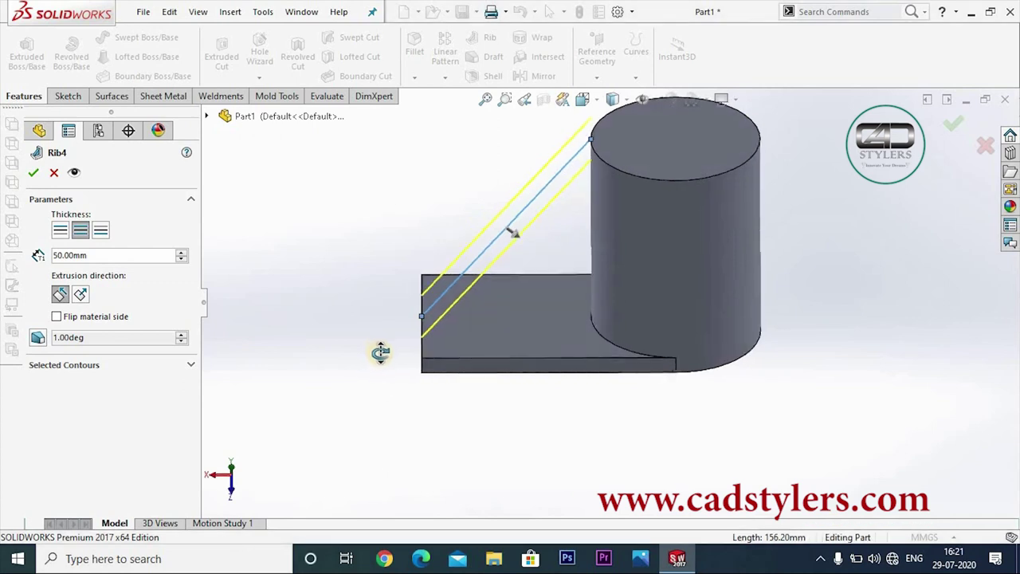
middle_drag(377, 354, 368, 351)
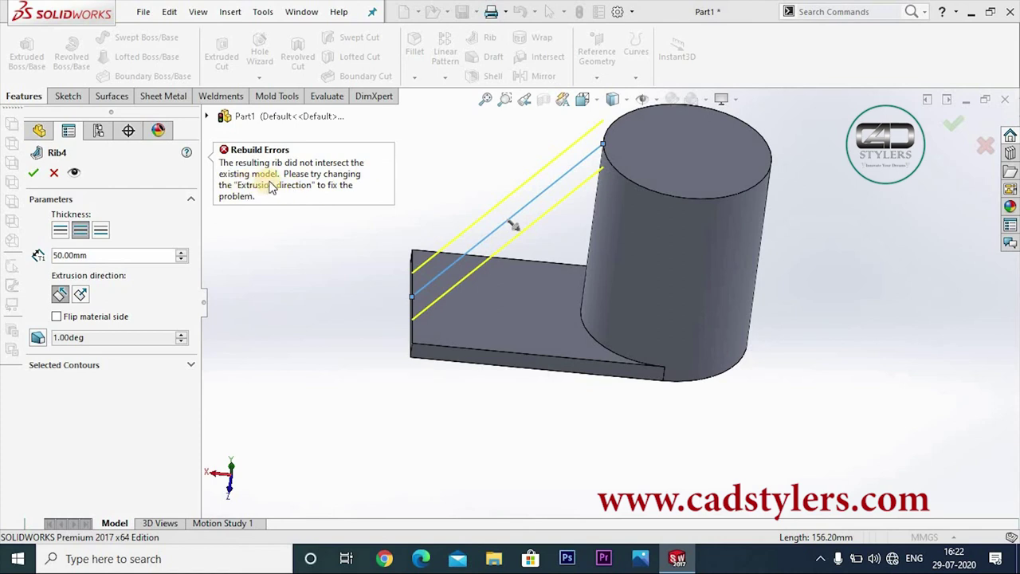
click(54, 174)
Reopen Sketch6 for editing, viewed normal to the Top Plane
click(536, 310)
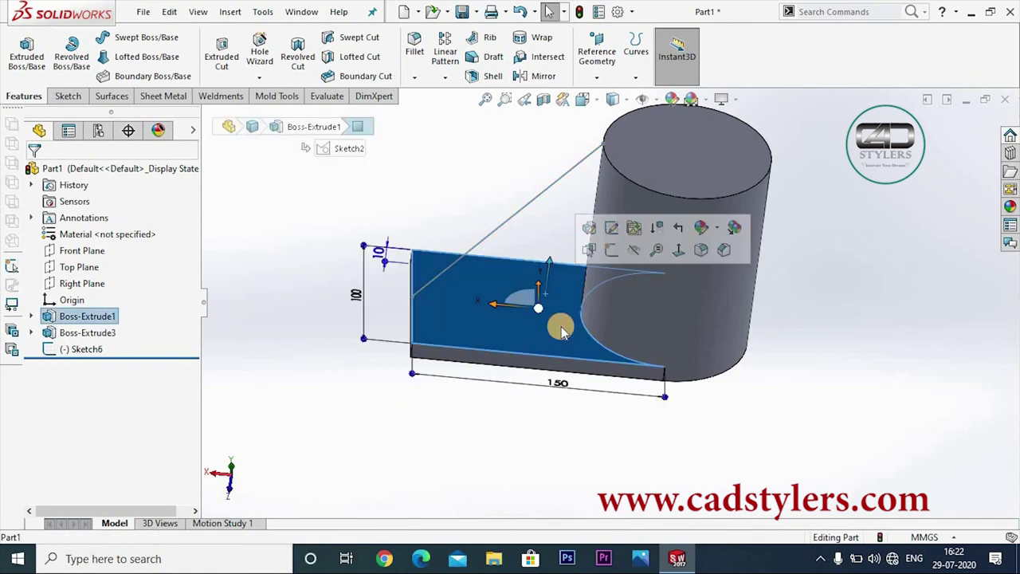
scroll(622, 295, down, 3)
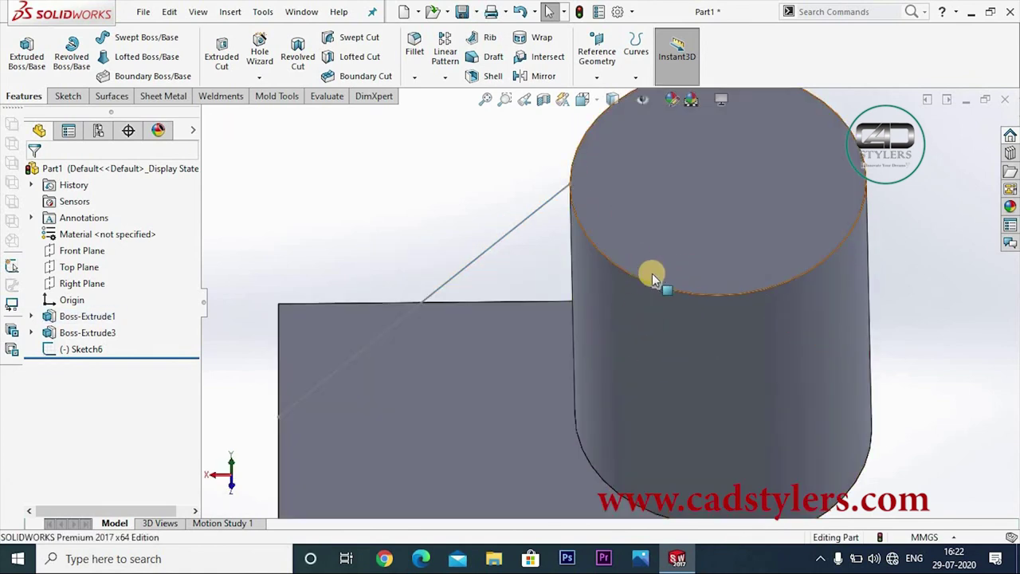
mouse_move(652, 273)
middle_down()
mouse_move(581, 262)
mouse_move(563, 219)
middle_up()
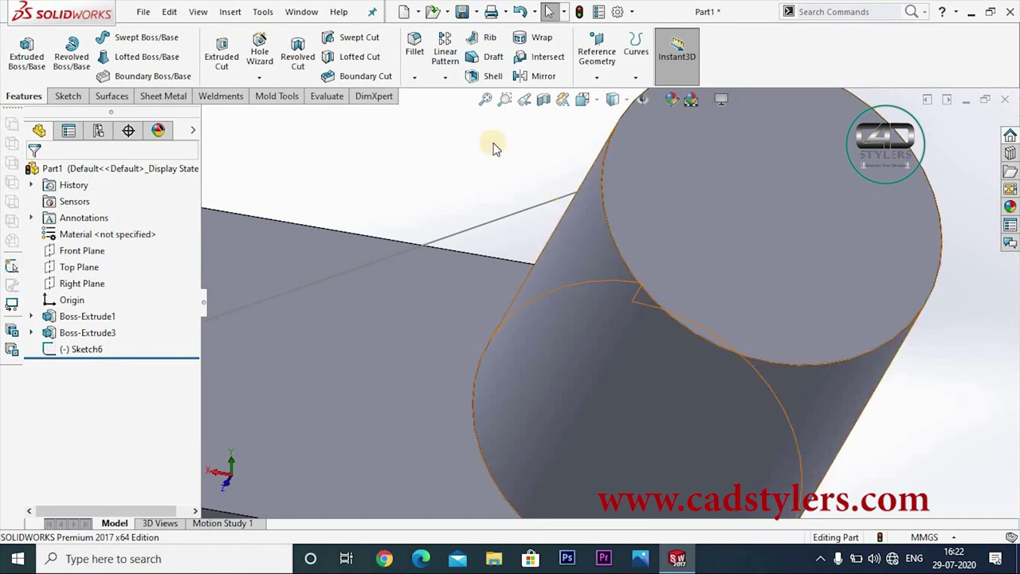
scroll(606, 254, up, 3)
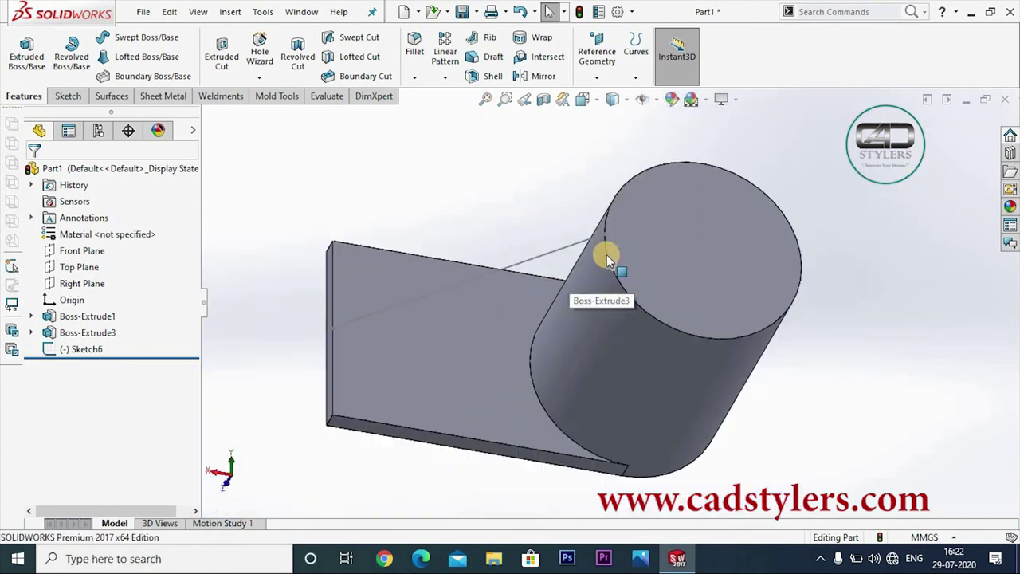
right_click(596, 235)
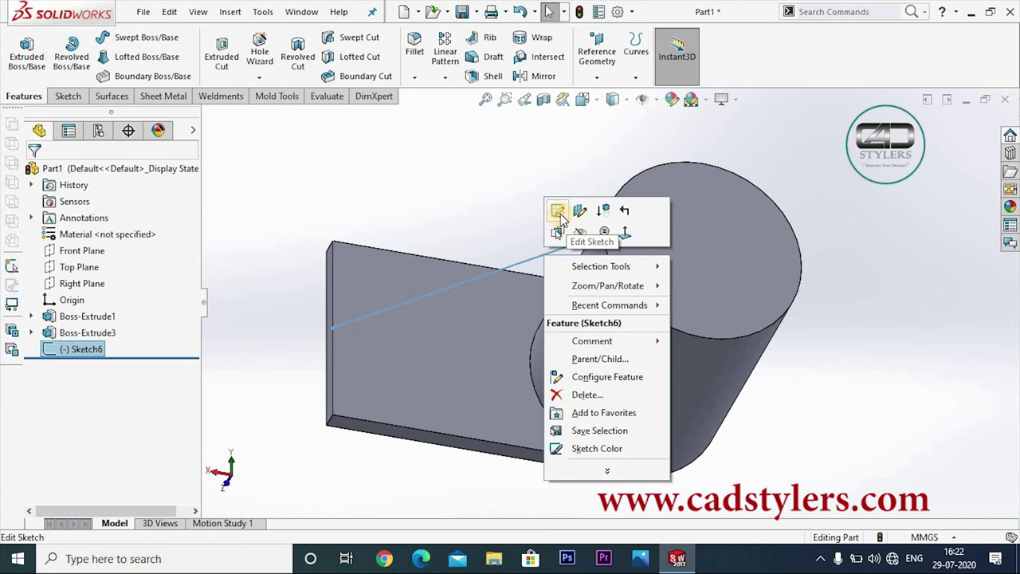
click(558, 211)
key(space)
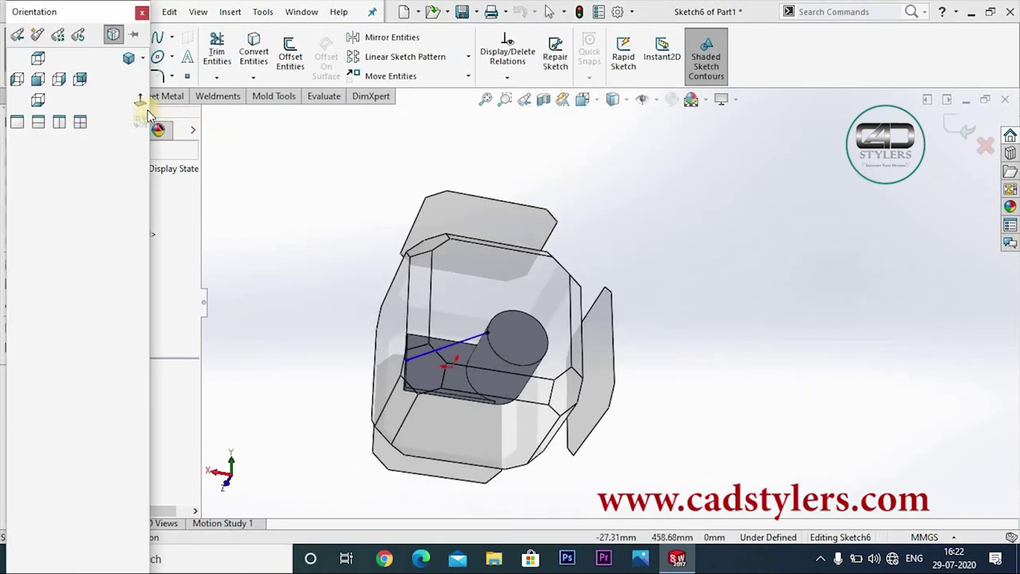
click(141, 104)
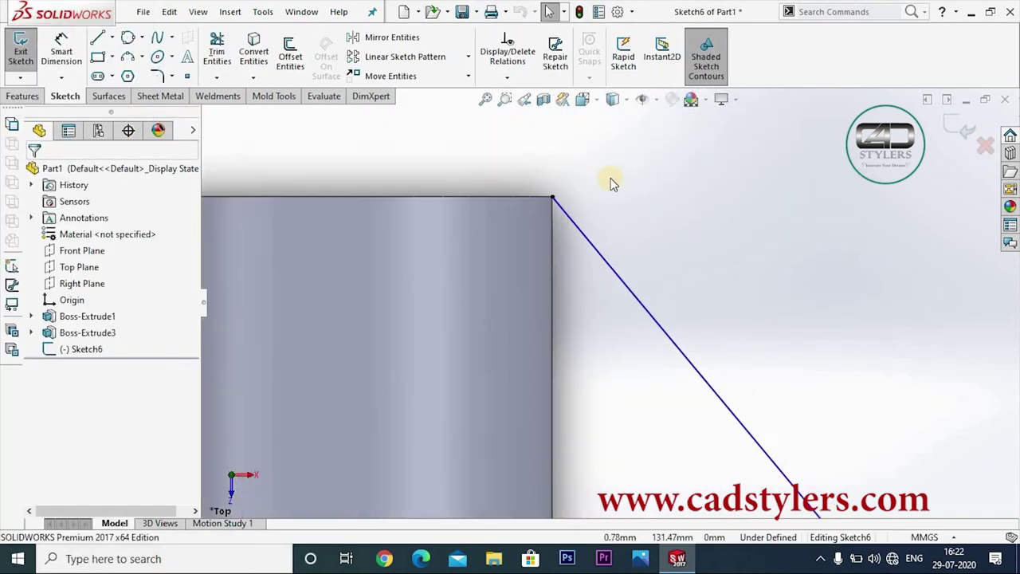
Extend the diagonal line so it ends at the cylinder's corner
click(97, 38)
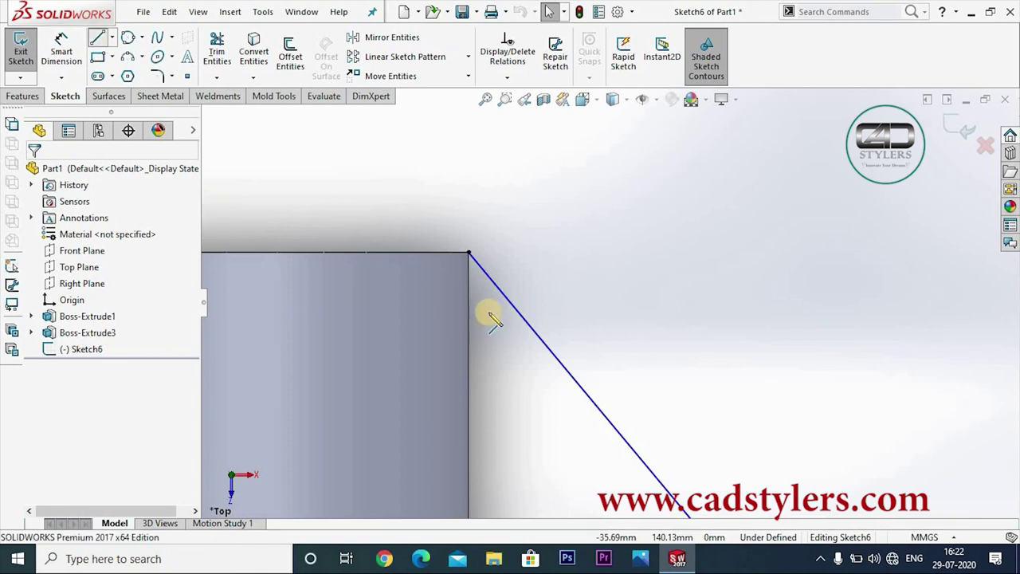
click(468, 253)
right_click(449, 253)
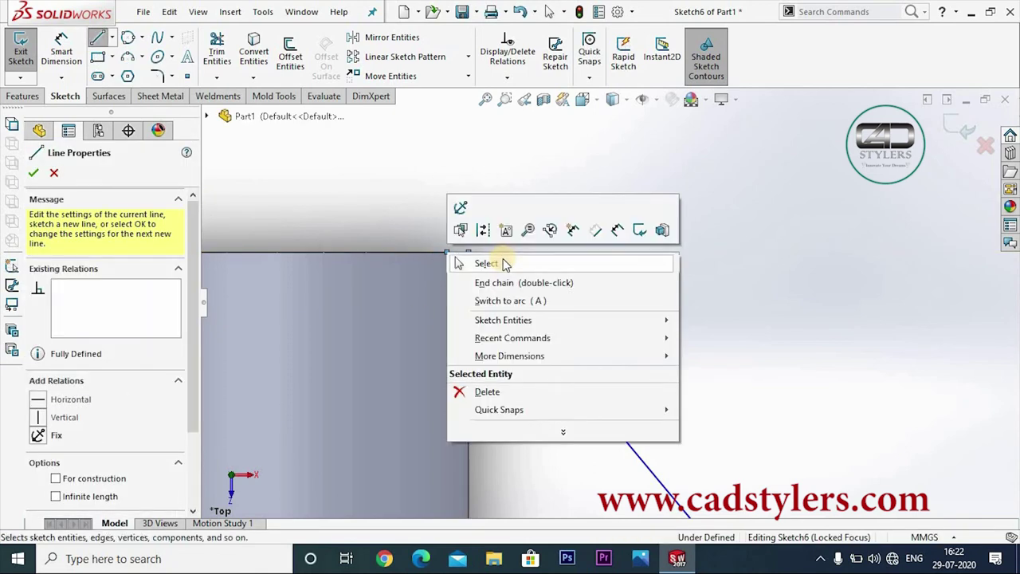
click(500, 261)
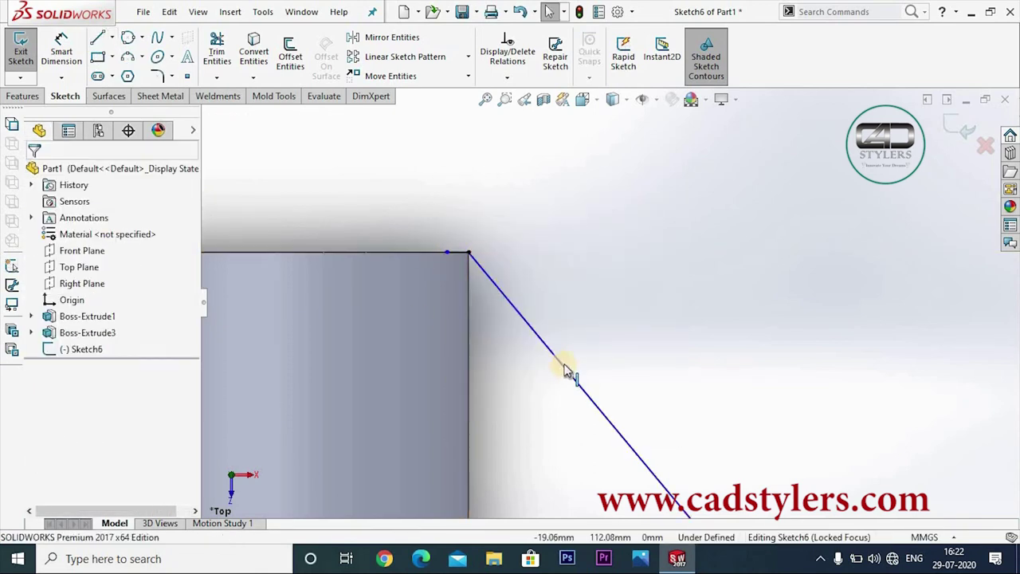
scroll(562, 365, up, 2)
Exit Sketch6 and return to a near-front 3D view
click(960, 132)
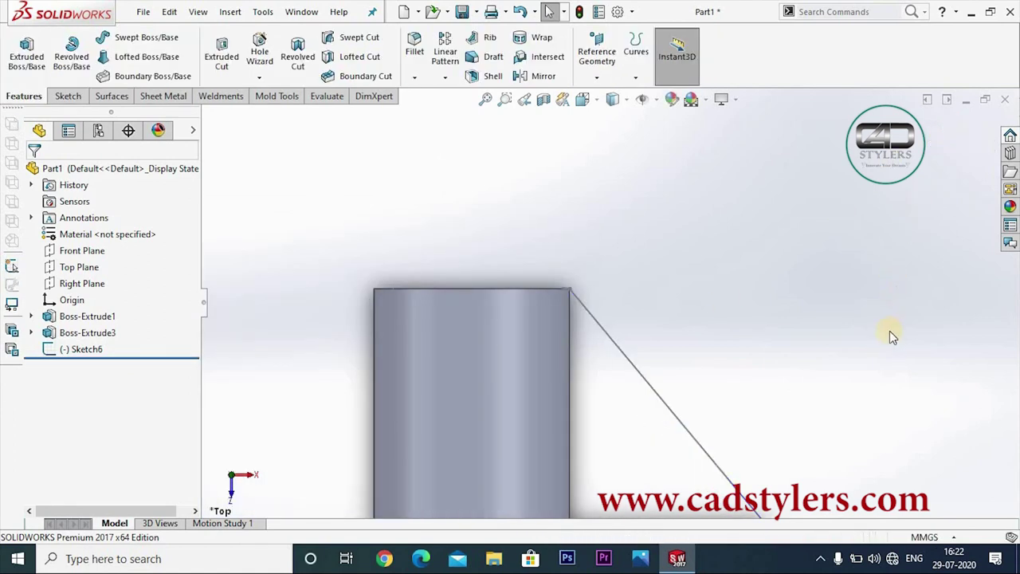
mouse_move(889, 331)
middle_down()
mouse_move(768, 295)
mouse_move(709, 468)
mouse_move(705, 435)
middle_up()
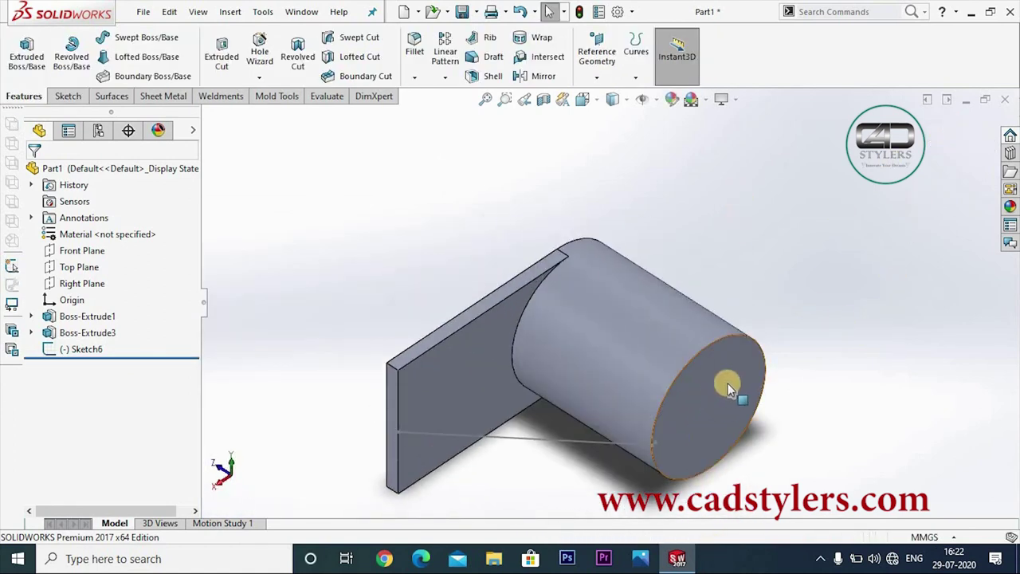
middle_drag(728, 384, 594, 409)
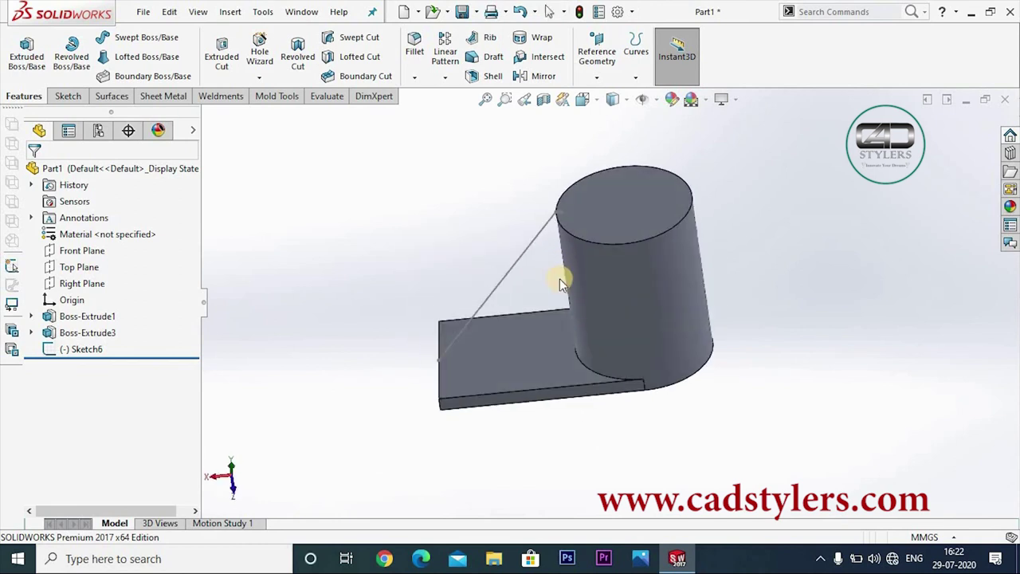
scroll(560, 283, down, 3)
Create Rib6, 50 mm thick, from Sketch6's line joining the plate to the cylinder
click(478, 40)
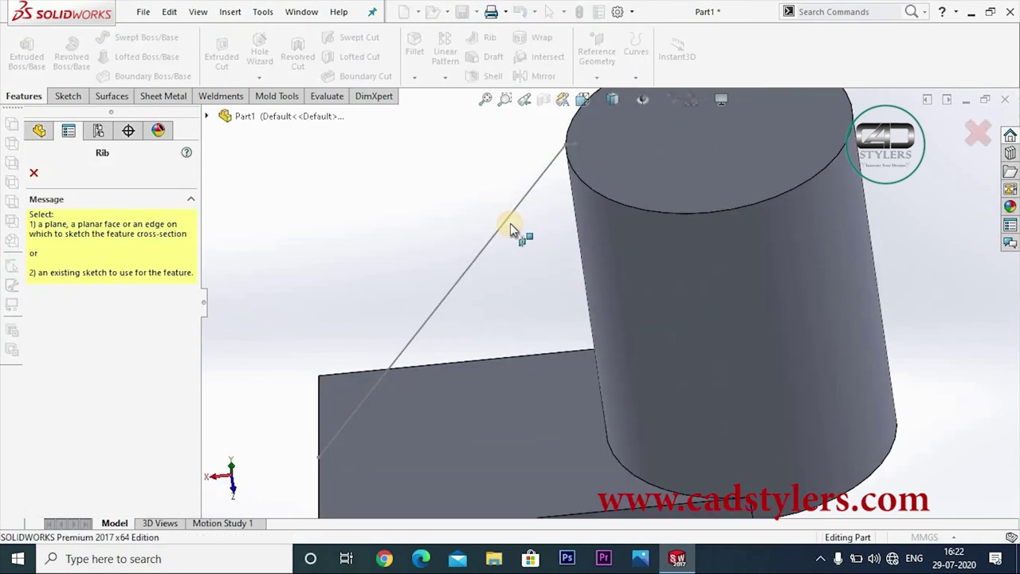
click(507, 218)
key(ctrl+7)
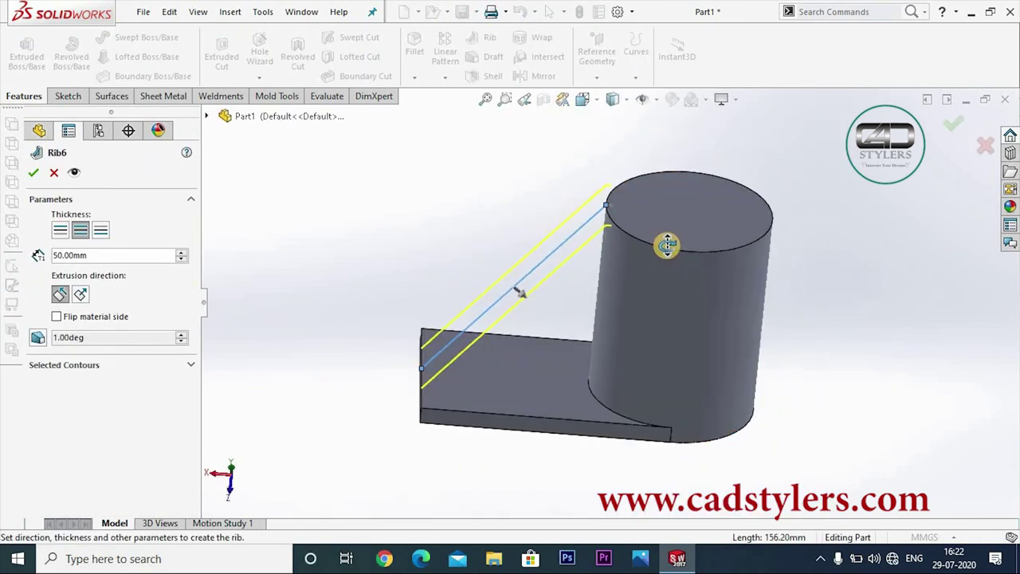
scroll(649, 266, down, 3)
scroll(614, 278, down, 1)
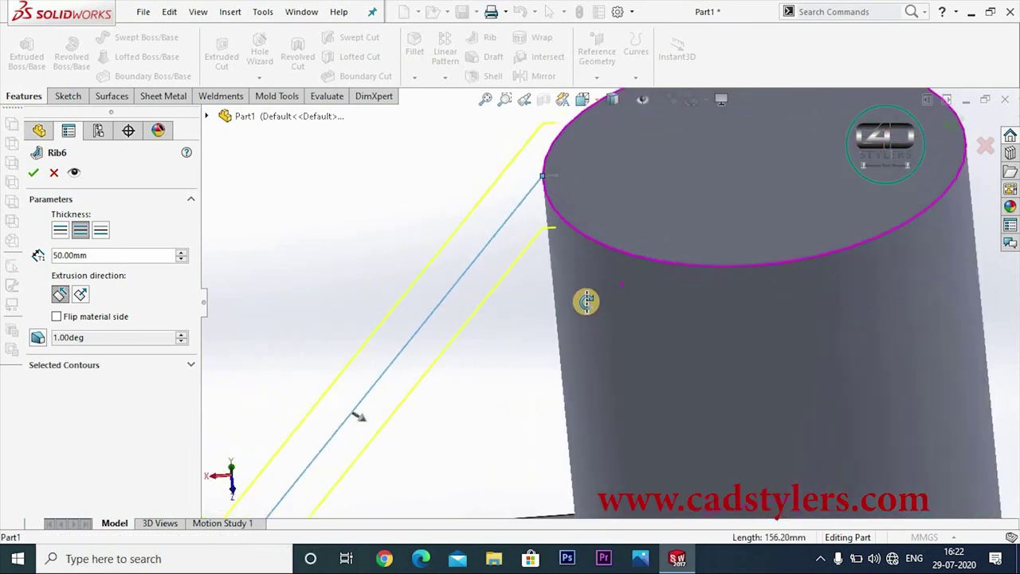
scroll(582, 301, down, 2)
middle_drag(587, 300, 602, 304)
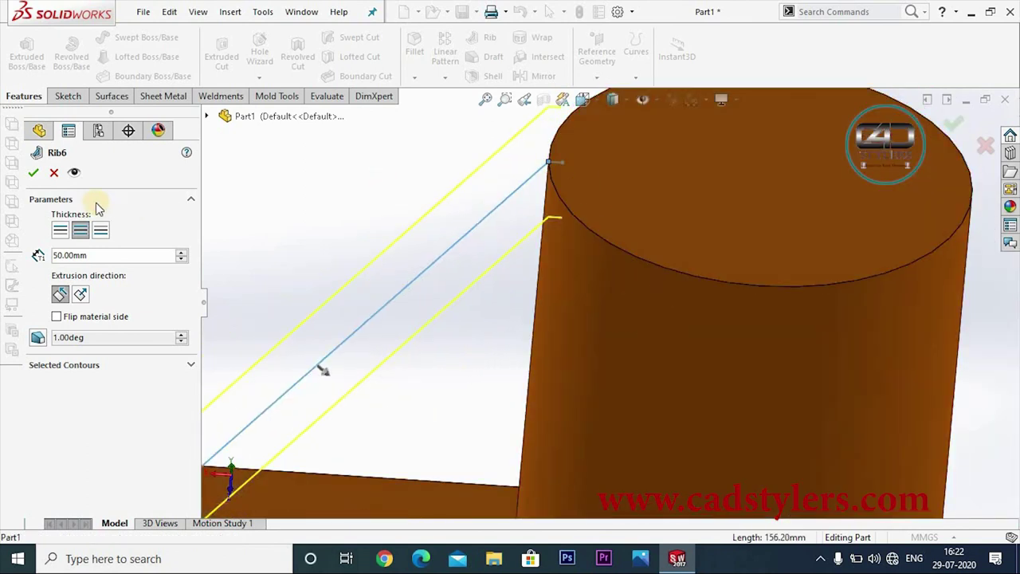
click(35, 175)
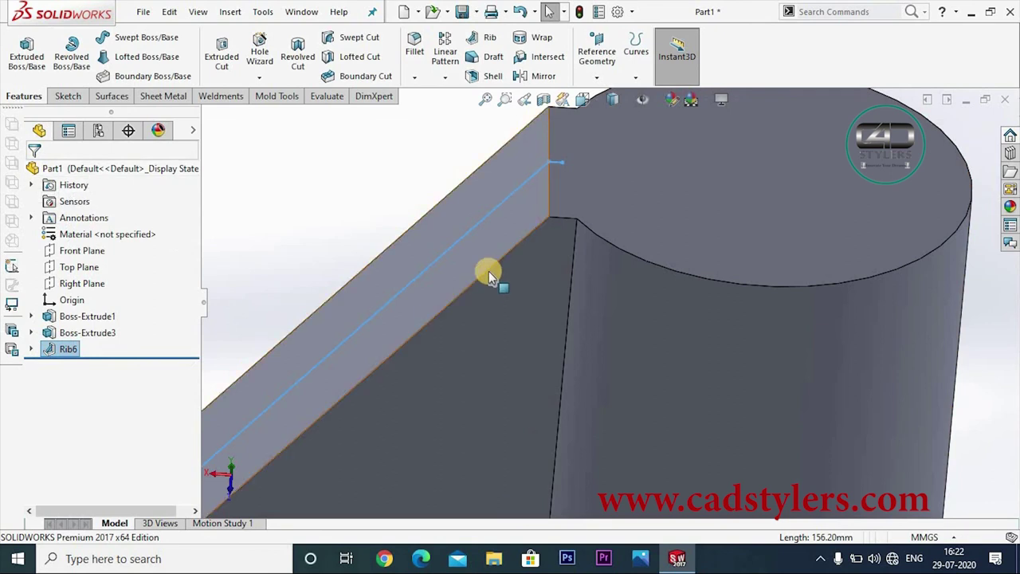
scroll(531, 246, up, 3)
mouse_move(532, 246)
middle_down()
mouse_move(494, 293)
mouse_move(540, 337)
mouse_move(626, 297)
middle_up()
scroll(651, 337, up, 3)
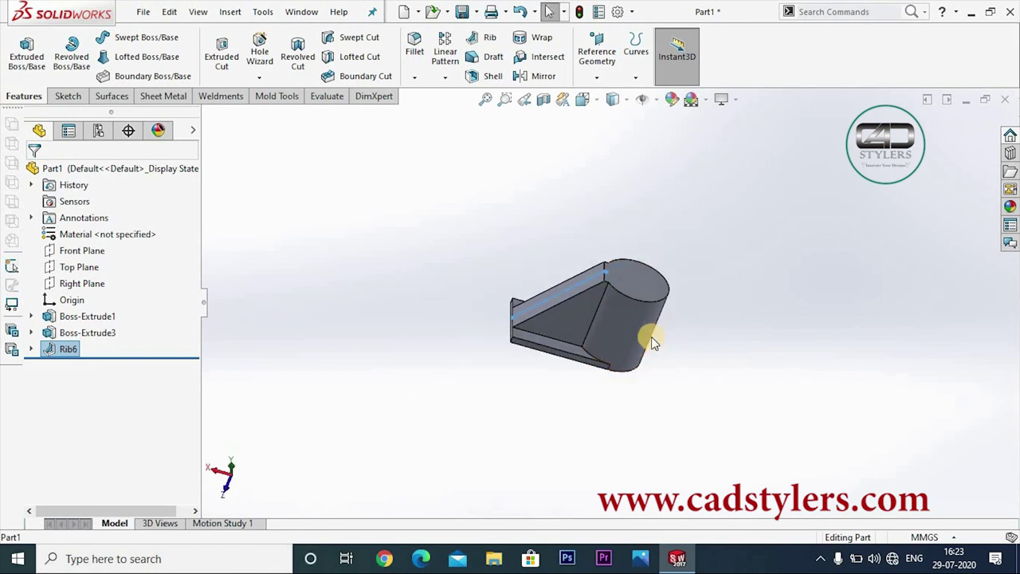
mouse_move(651, 336)
middle_down()
mouse_move(576, 335)
mouse_move(557, 238)
middle_up()
scroll(587, 252, down, 5)
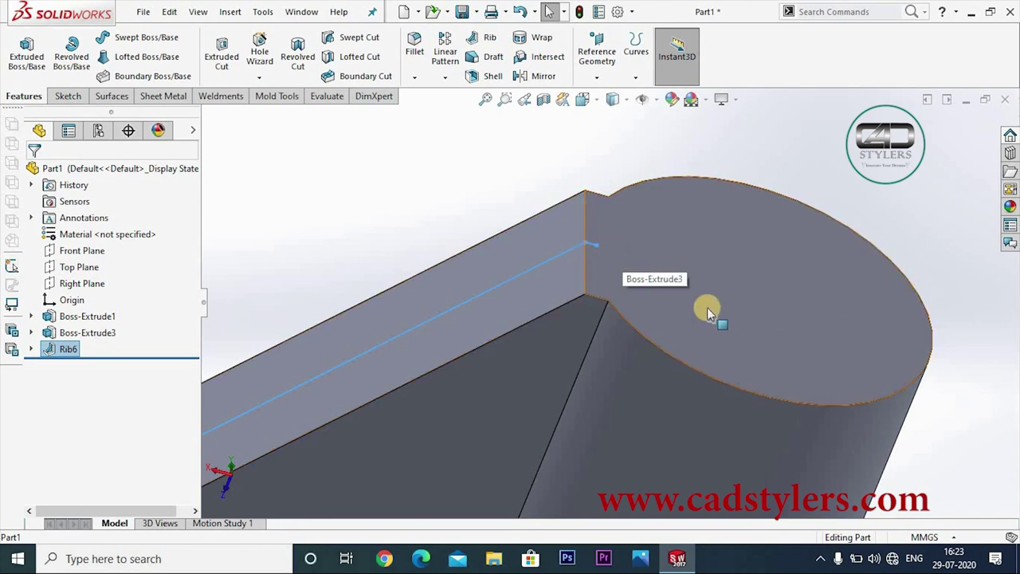
scroll(707, 309, up, 3)
scroll(656, 364, up, 3)
middle_drag(656, 365, 687, 222)
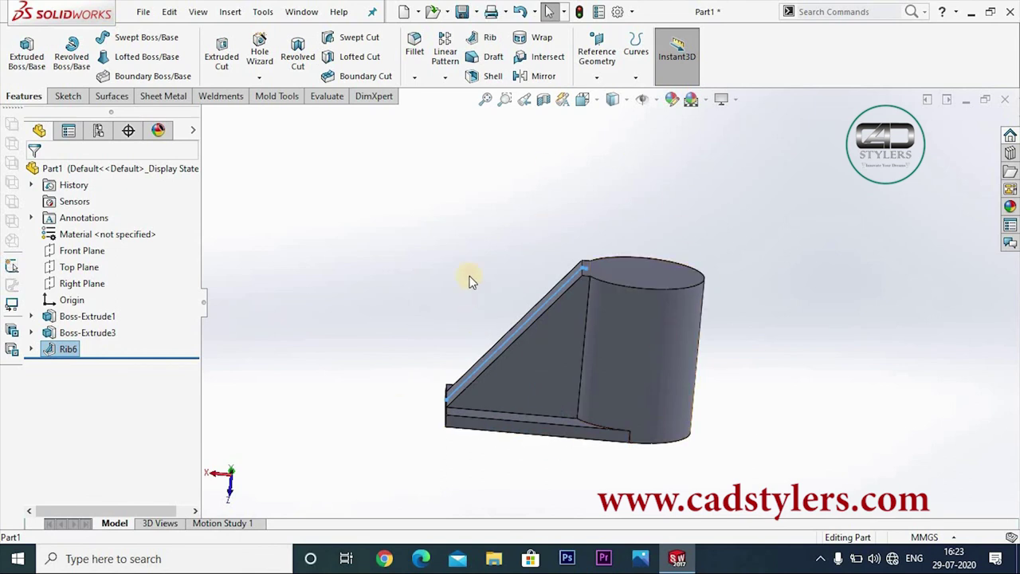
middle_drag(470, 280, 720, 383)
scroll(719, 382, down, 3)
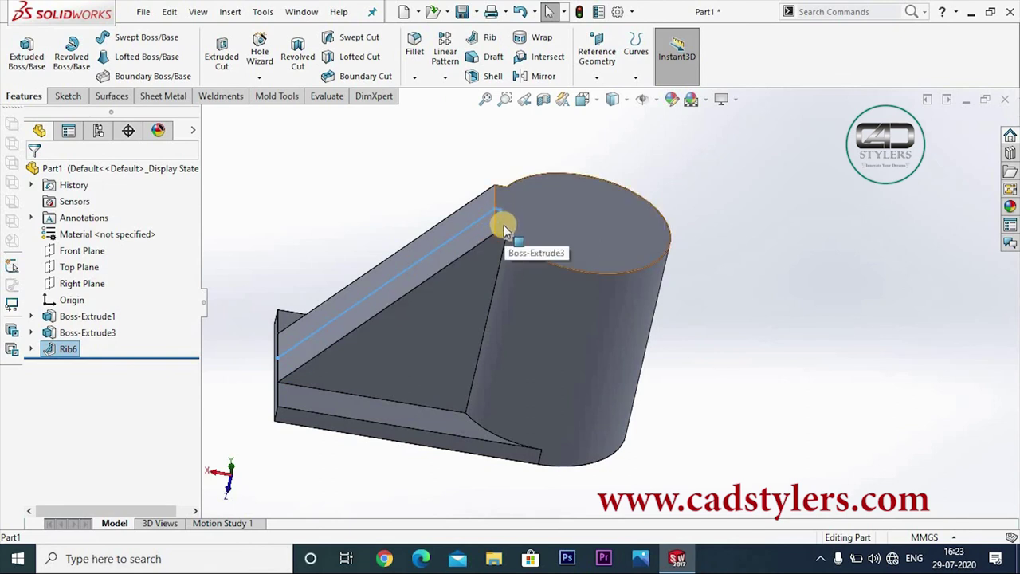
middle_drag(781, 317, 751, 326)
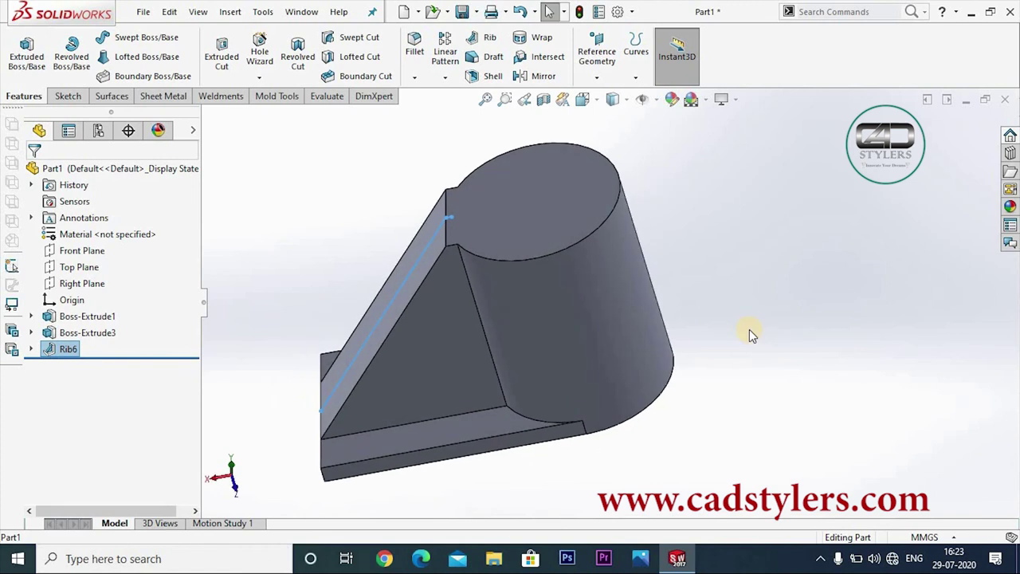
scroll(717, 376, down, 3)
mouse_move(717, 375)
middle_down()
mouse_move(738, 352)
mouse_move(731, 346)
mouse_move(708, 378)
mouse_move(730, 369)
middle_up()
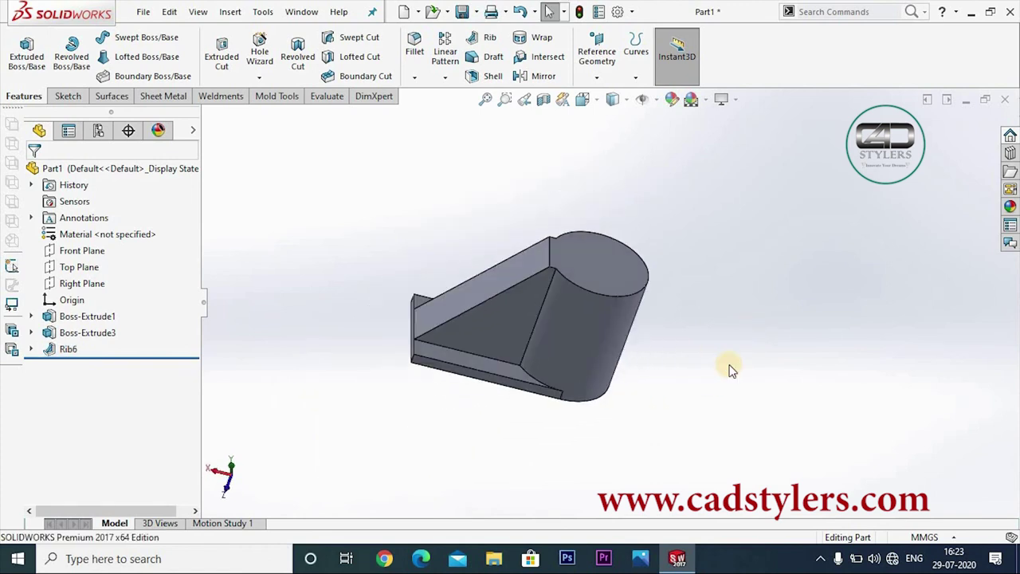